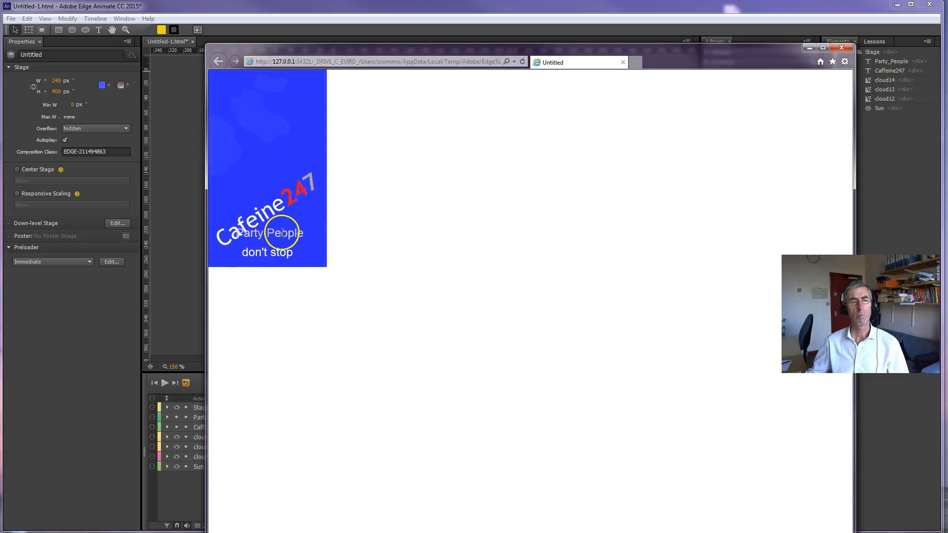
# Step: Open the animation preview's address in Chrome to check it there, and close both browser windows
pyautogui.click(429, 61)
pyautogui.hotkey('ctrl', 'c')
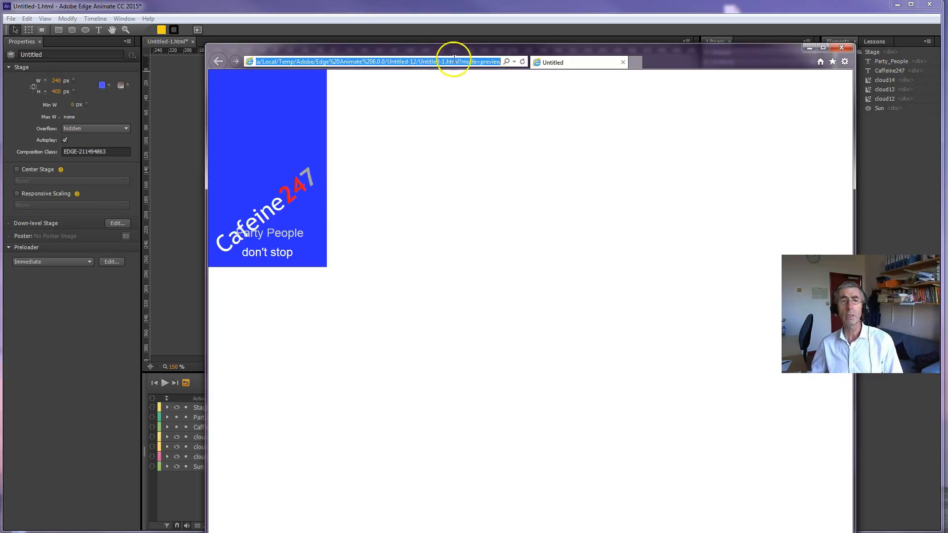
pyautogui.click(535, 400)
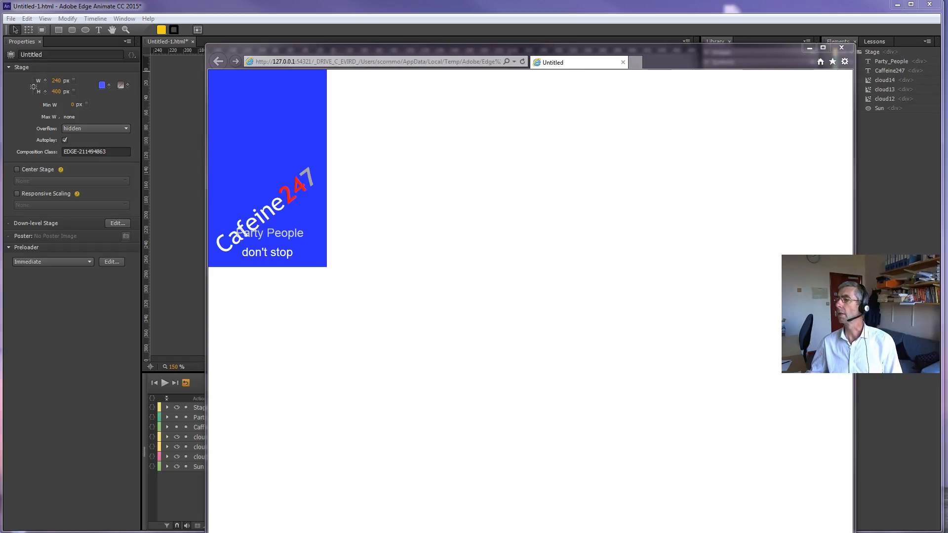
pyautogui.moveTo(947, 99); pyautogui.dragTo(669, 66)
pyautogui.doubleClick(670, 66)
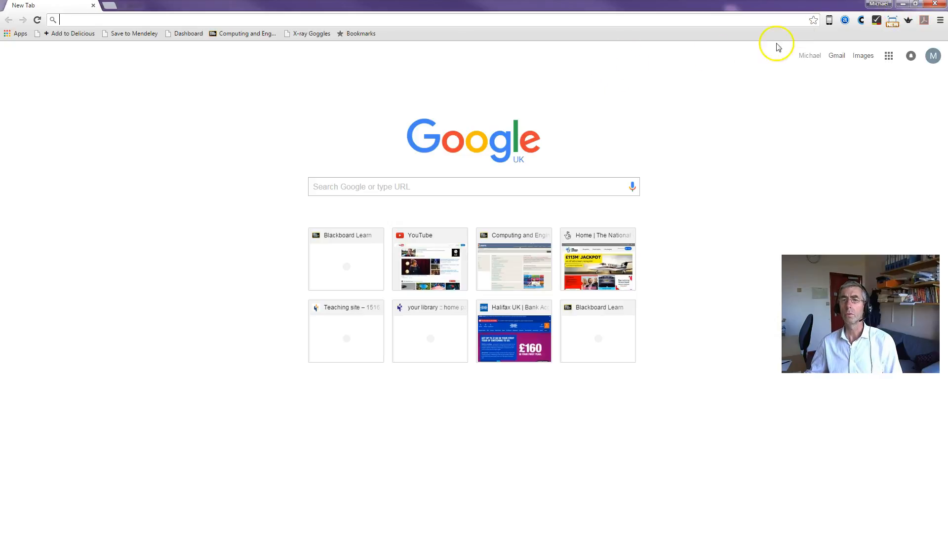
pyautogui.hotkey('ctrl', 'v')
pyautogui.press('Return')
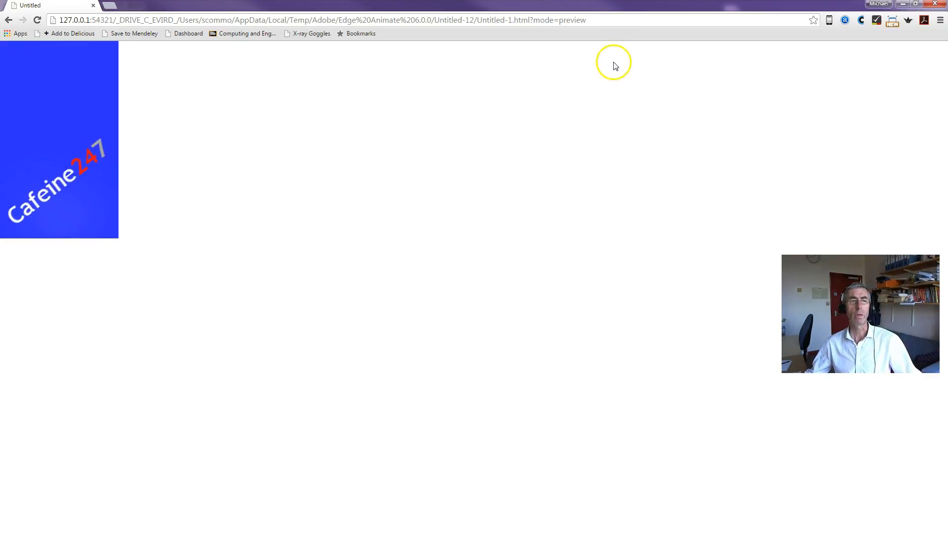
pyautogui.click(932, 4)
pyautogui.click(837, 46)
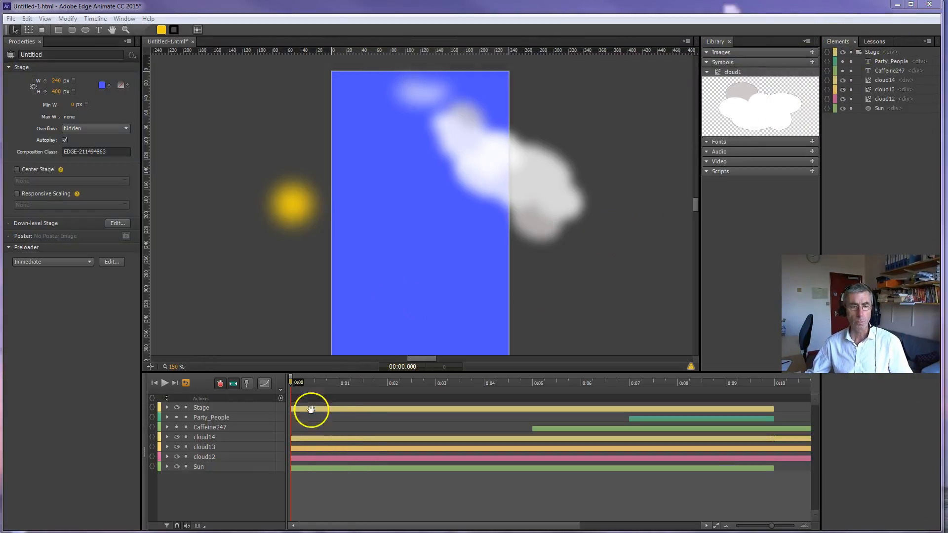
pyautogui.moveTo(290, 384)
pyautogui.mouseDown()
pyautogui.moveTo(303, 381)
pyautogui.moveTo(282, 385)
pyautogui.mouseUp()
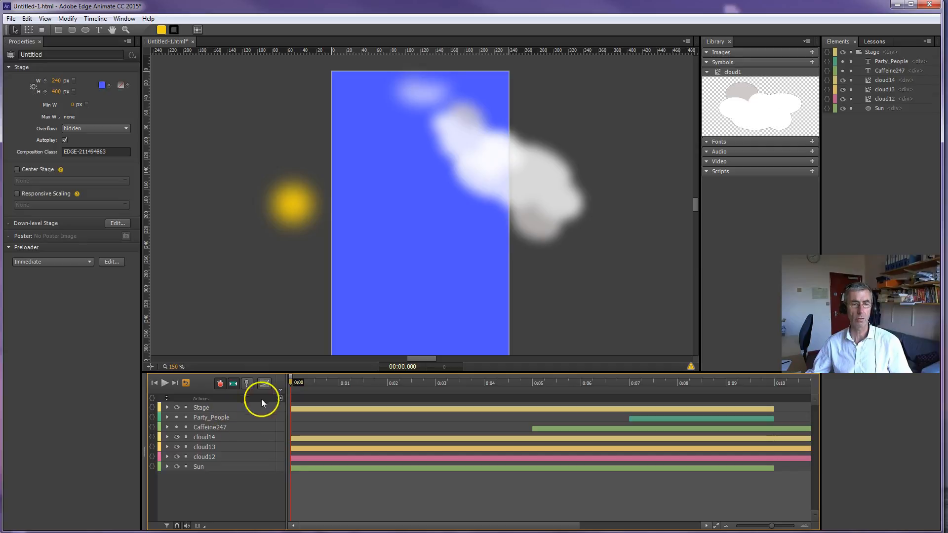
pyautogui.click(176, 426)
pyautogui.click(176, 418)
pyautogui.click(176, 417)
pyautogui.click(176, 426)
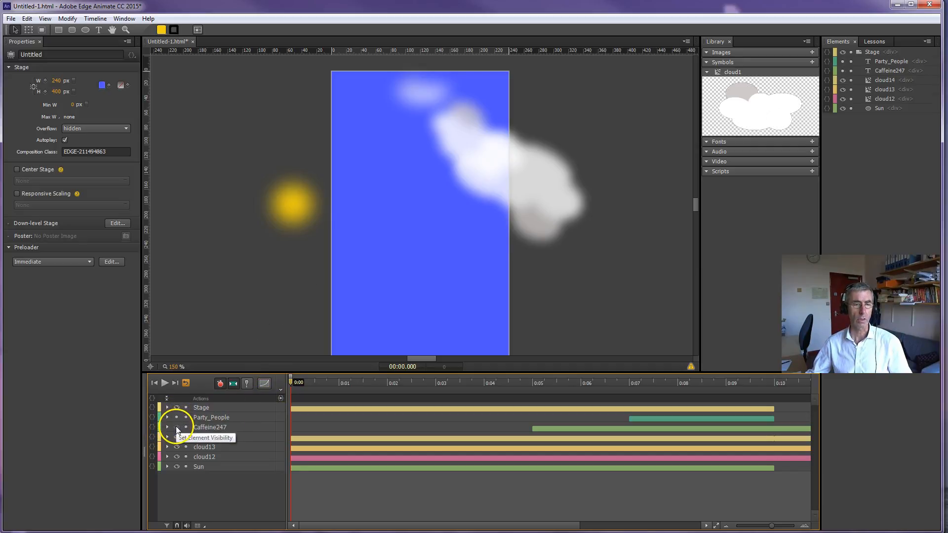
pyautogui.moveTo(291, 383); pyautogui.dragTo(262, 429)
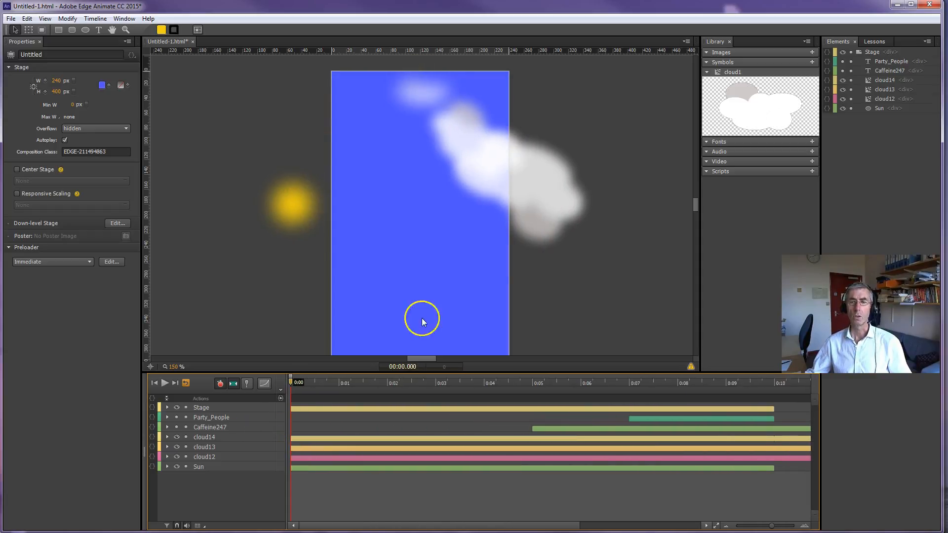
# Step: Draw an ellipse about 65 by 37 px beside the blue stage, above the sun, and fill it with off-white rgba(249,249,249,1.00)
pyautogui.click(705, 63)
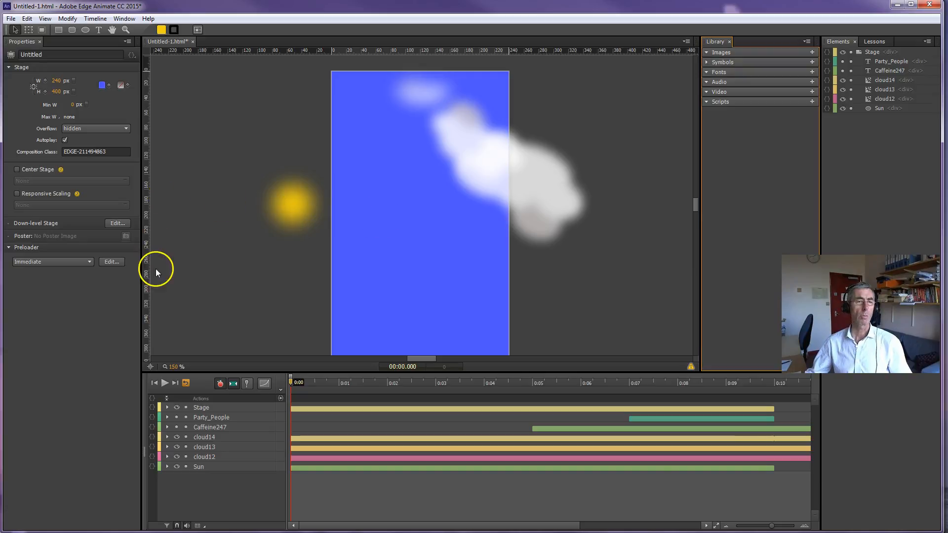
pyautogui.click(85, 29)
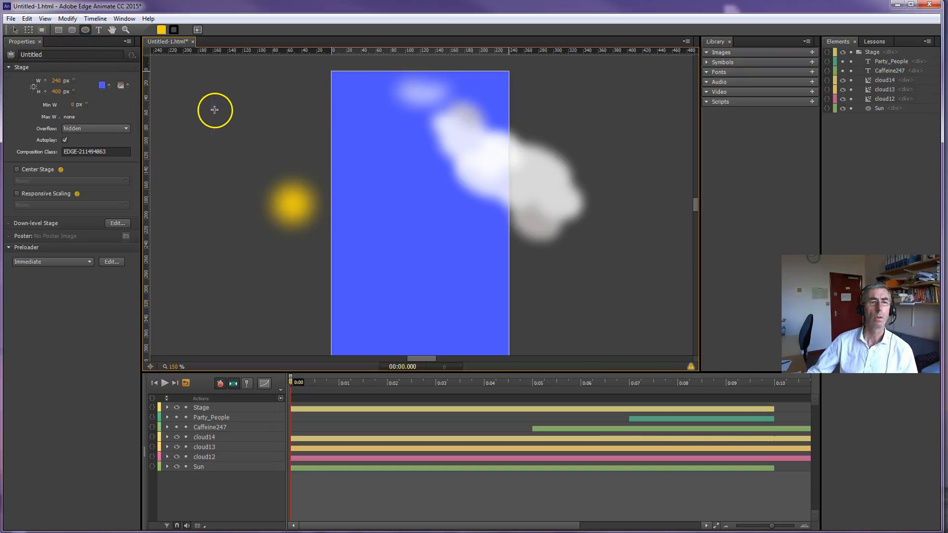
pyautogui.moveTo(220, 111); pyautogui.dragTo(267, 137)
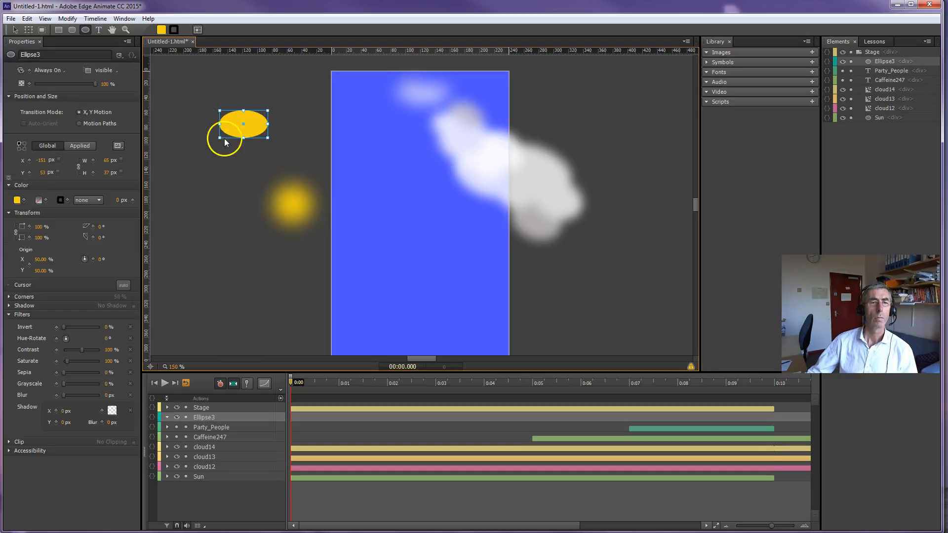
pyautogui.click(17, 201)
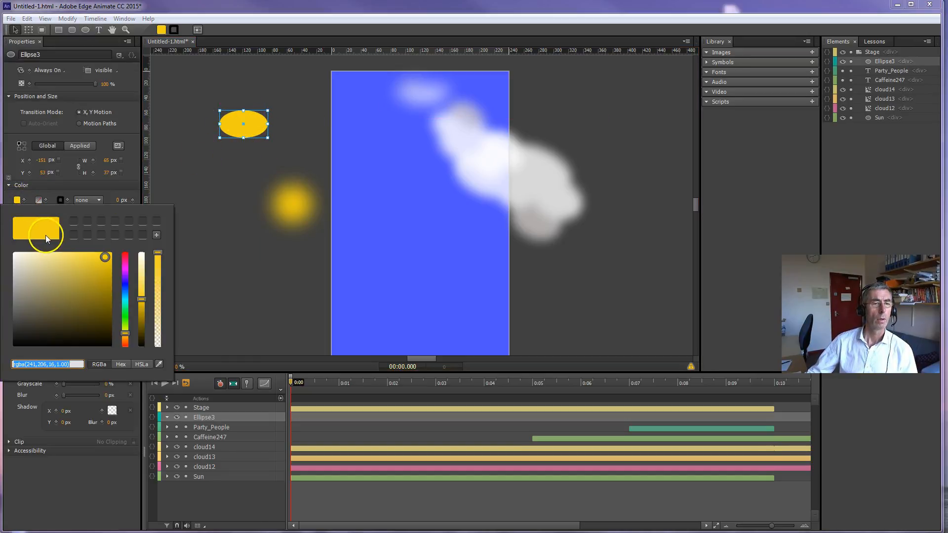
pyautogui.moveTo(103, 262); pyautogui.dragTo(12, 254)
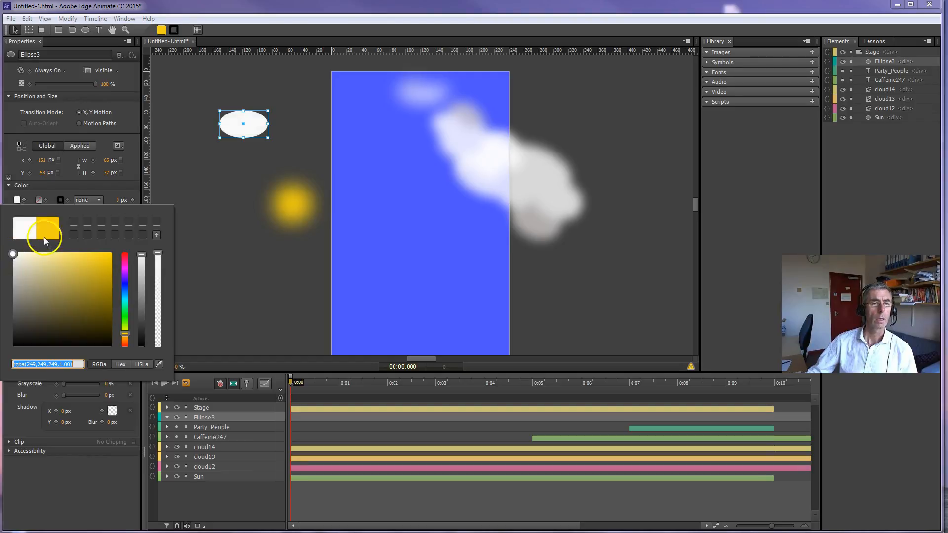
pyautogui.click(235, 125)
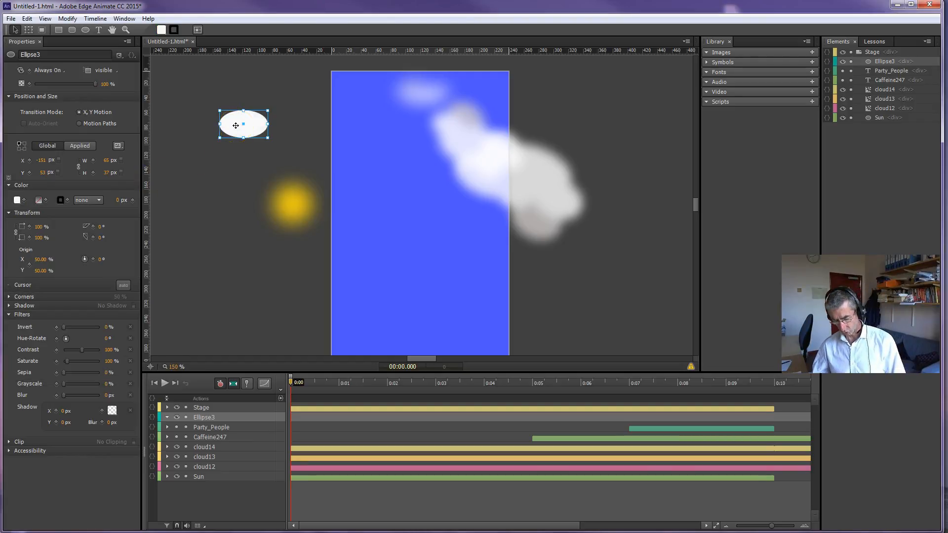
# Step: Duplicate the white ellipse four times and arrange the overlapping copies into a cloud shape
pyautogui.hotkey('ctrl', 'd')
pyautogui.moveTo(235, 126); pyautogui.dragTo(284, 141)
pyautogui.hotkey('ctrl', 'd')
pyautogui.hotkey('ctrl', 'd')
pyautogui.hotkey('ctrl', 'd')
pyautogui.click(216, 189)
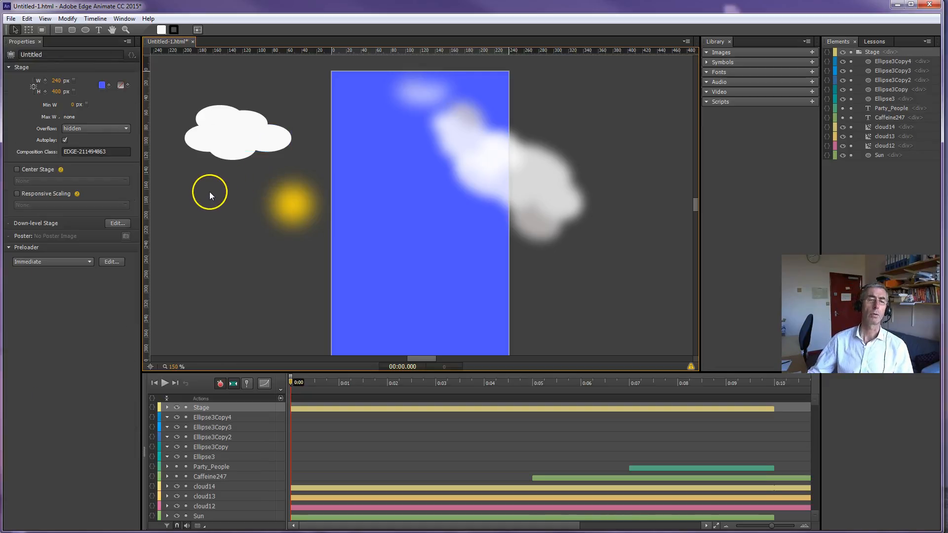
# Step: Group the five white cloud ellipses in a DIV
pyautogui.moveTo(179, 89); pyautogui.dragTo(300, 168)
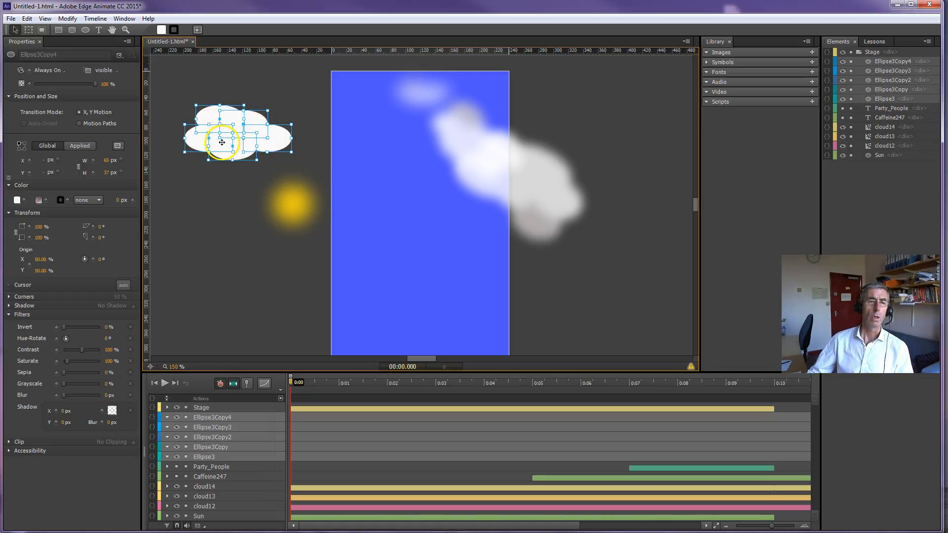
pyautogui.rightClick(223, 141)
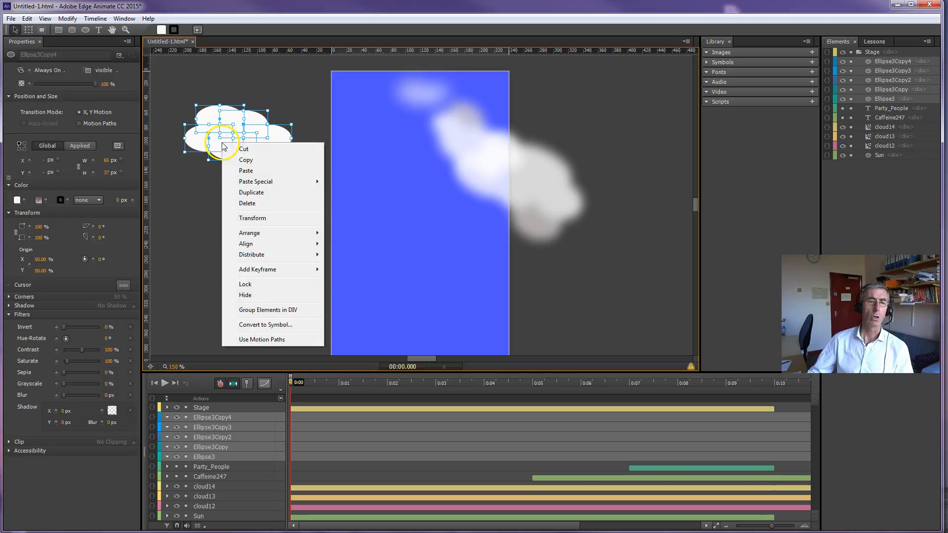
pyautogui.click(254, 310)
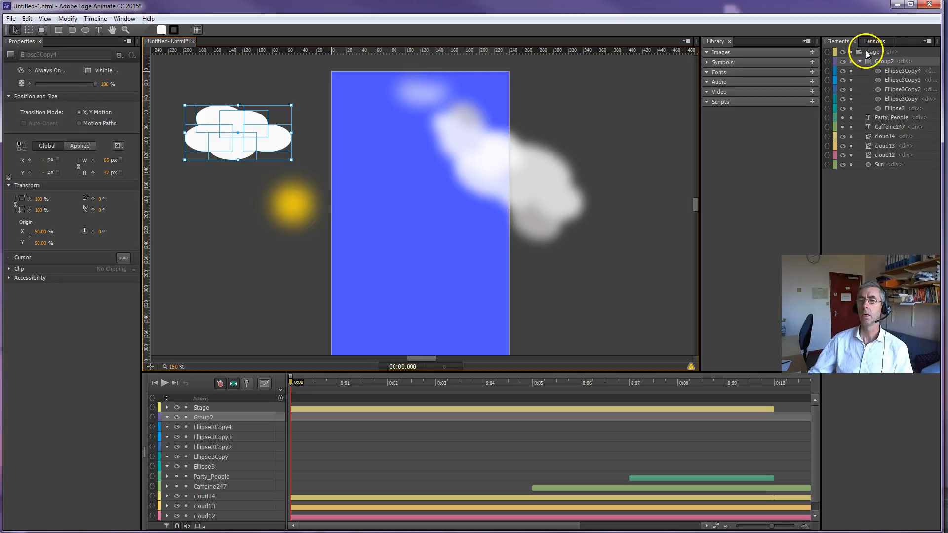
# Step: Examine the individual ellipses inside the cloud group and the group's clipping and accessibility properties
pyautogui.click(888, 72)
pyautogui.click(892, 80)
pyautogui.click(891, 90)
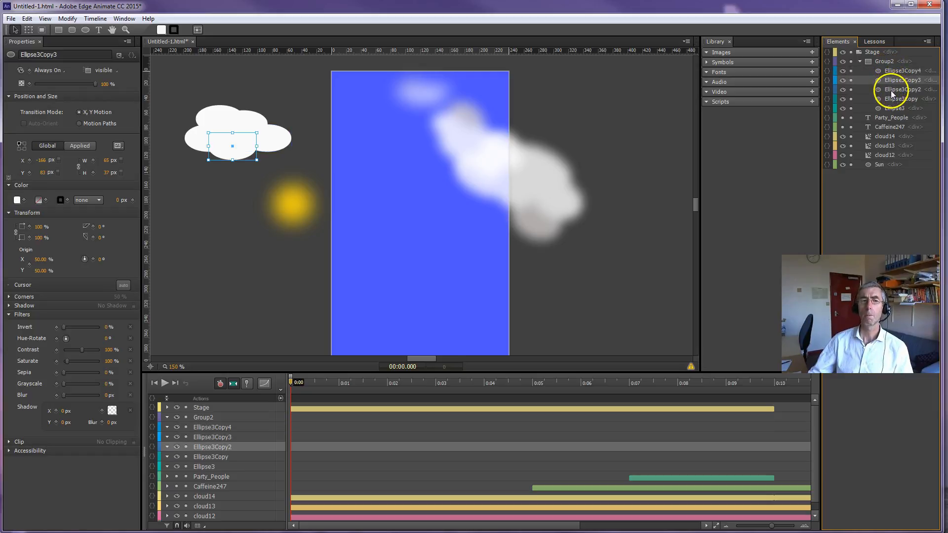
pyautogui.click(892, 100)
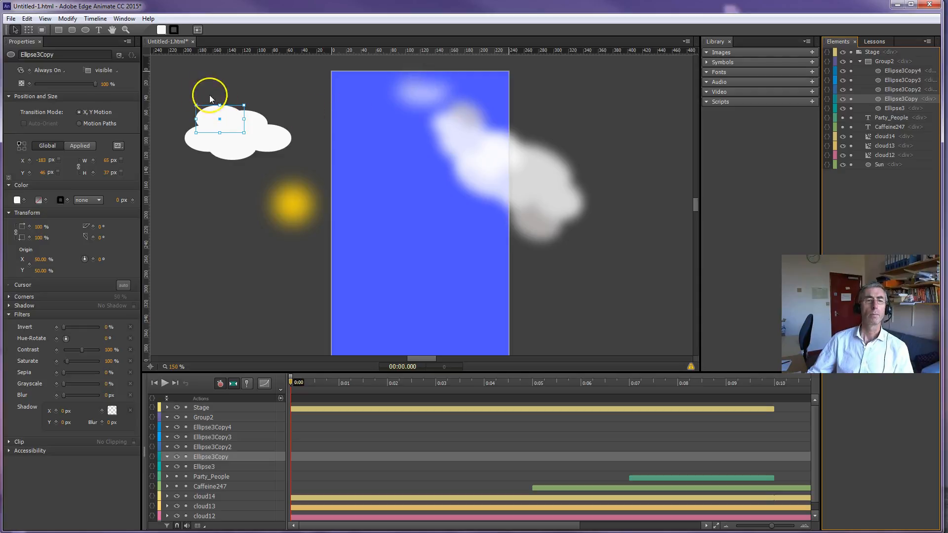
pyautogui.moveTo(171, 96); pyautogui.dragTo(299, 167)
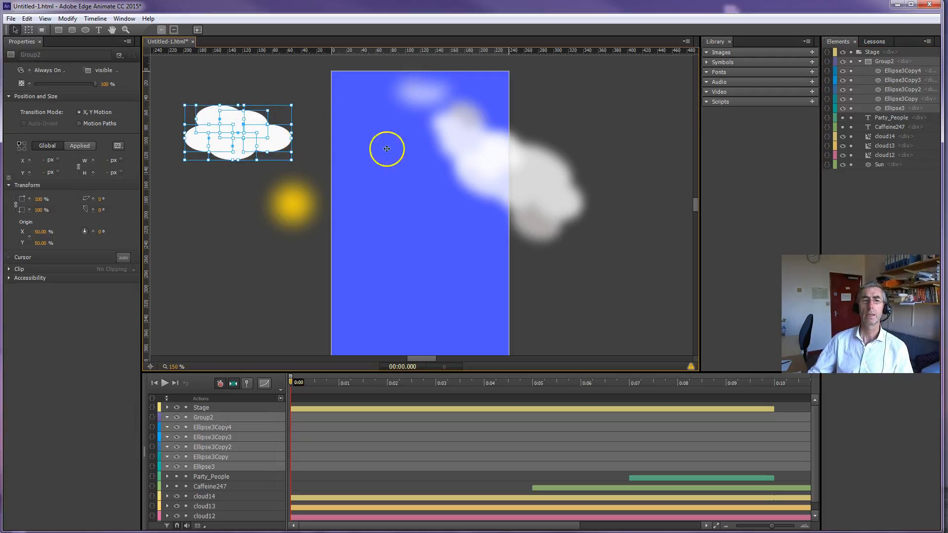
pyautogui.rightClick(233, 121)
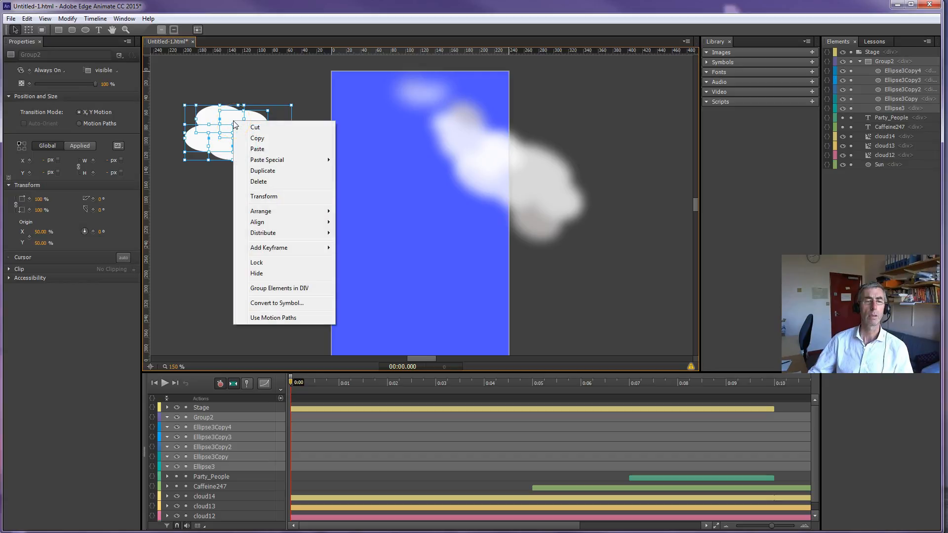
pyautogui.click(204, 194)
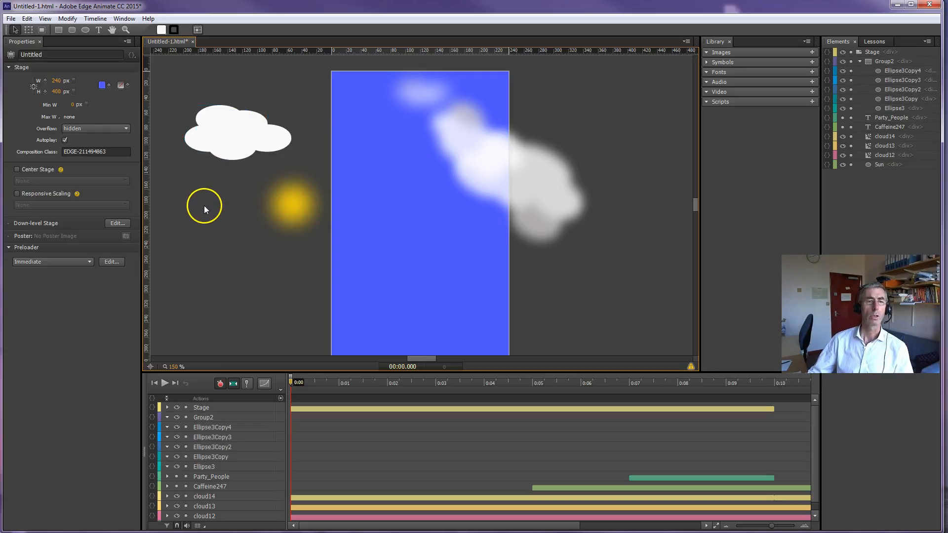
pyautogui.click(219, 135)
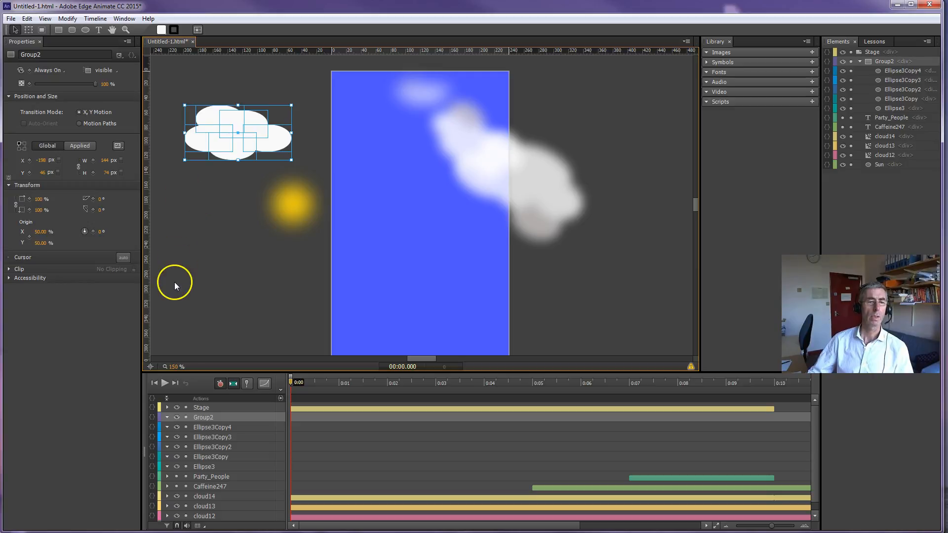
pyautogui.click(9, 270)
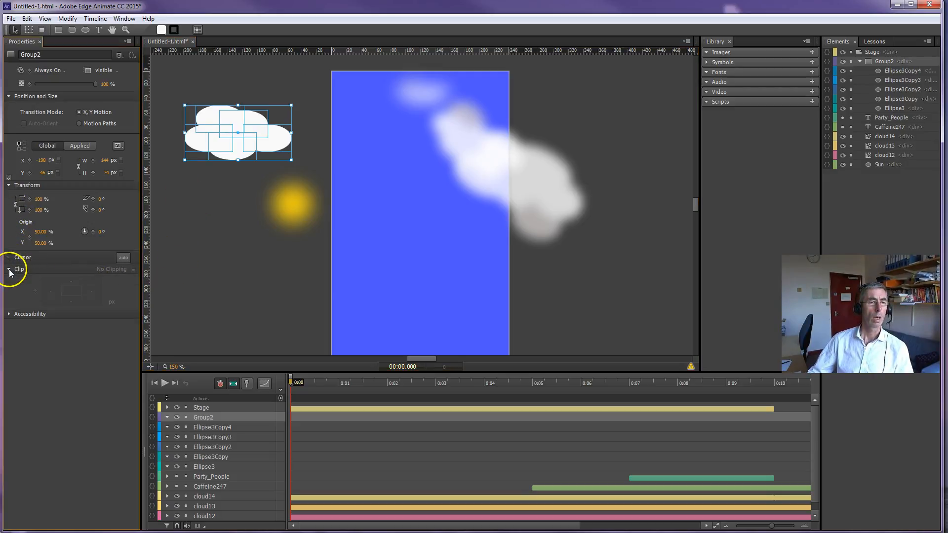
pyautogui.click(10, 315)
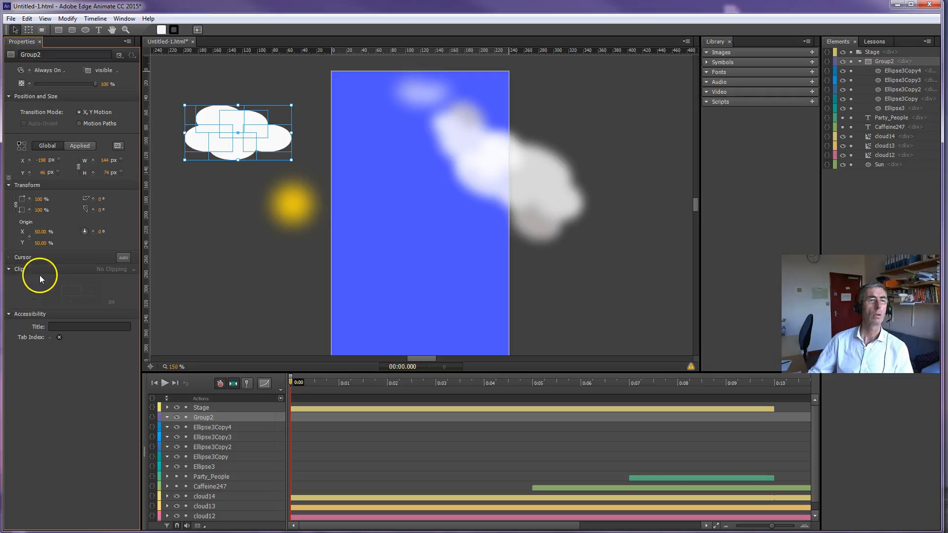
# Step: Convert the cloud group to a symbol named cloud2 with timeline autoplay, and delete its instance from the canvas
pyautogui.click(172, 235)
pyautogui.click(223, 128)
pyautogui.rightClick(223, 129)
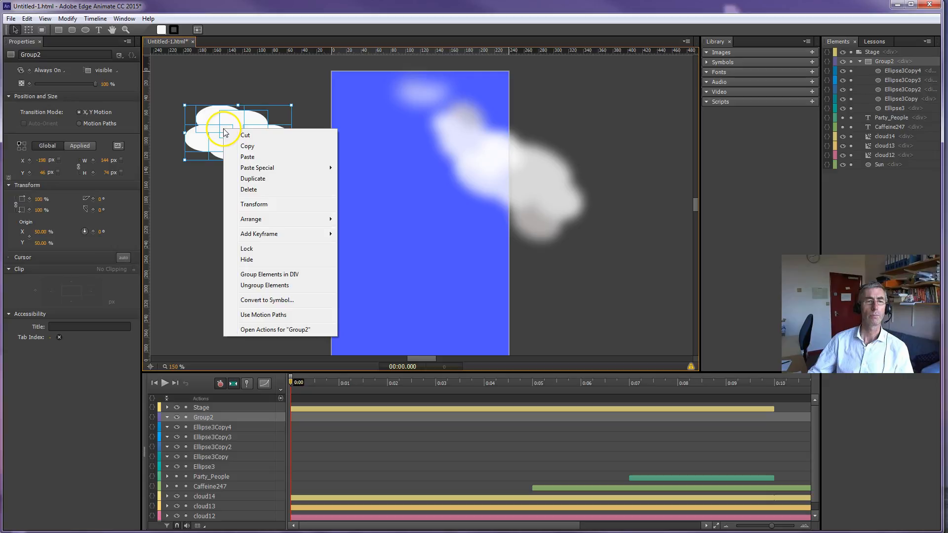
pyautogui.click(261, 301)
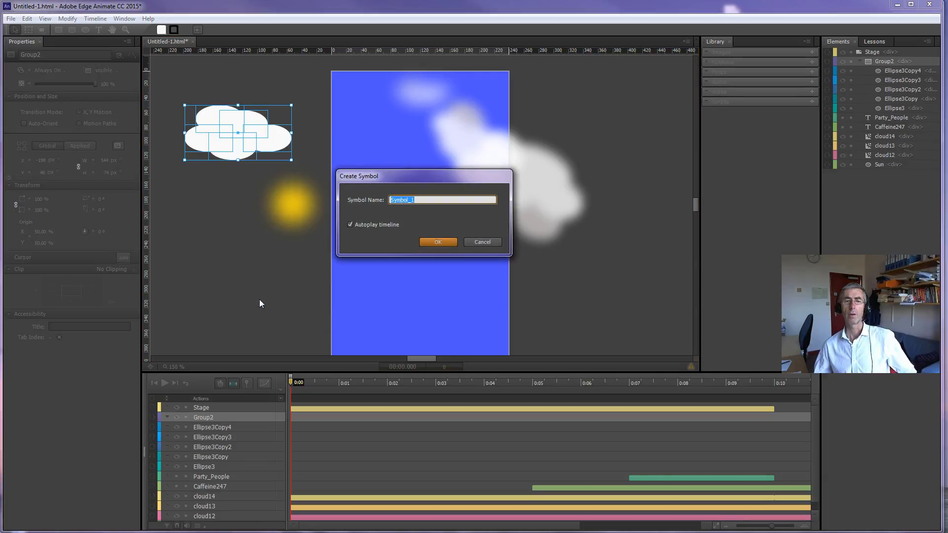
pyautogui.write('cloud2')
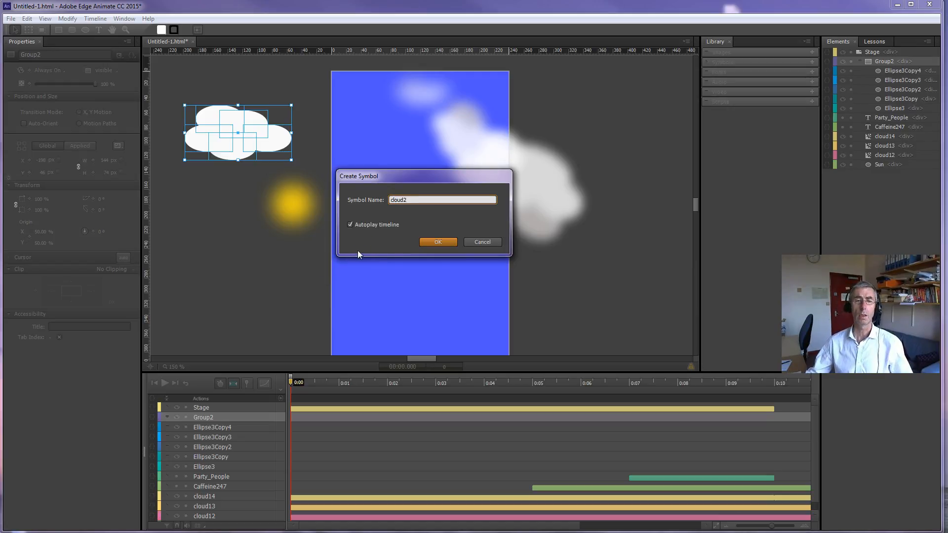
pyautogui.click(446, 242)
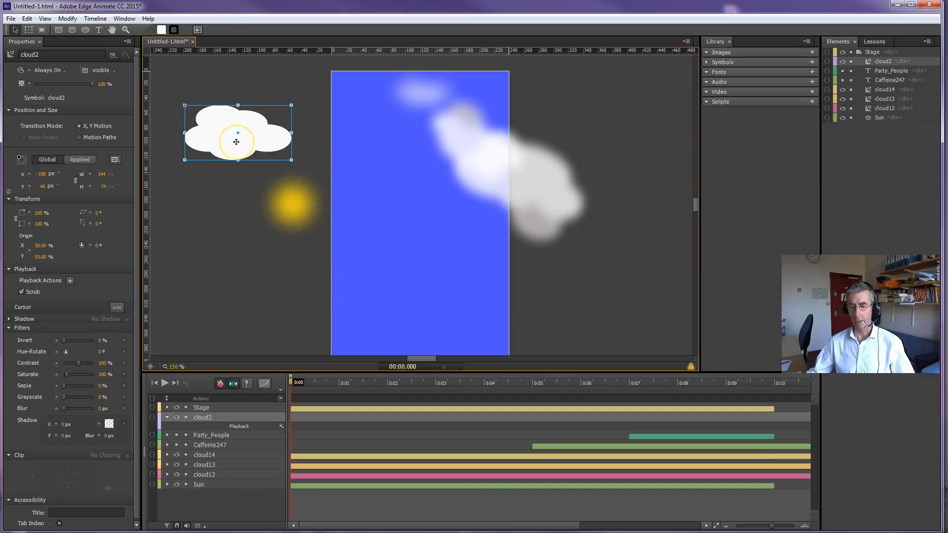
pyautogui.press('Delete')
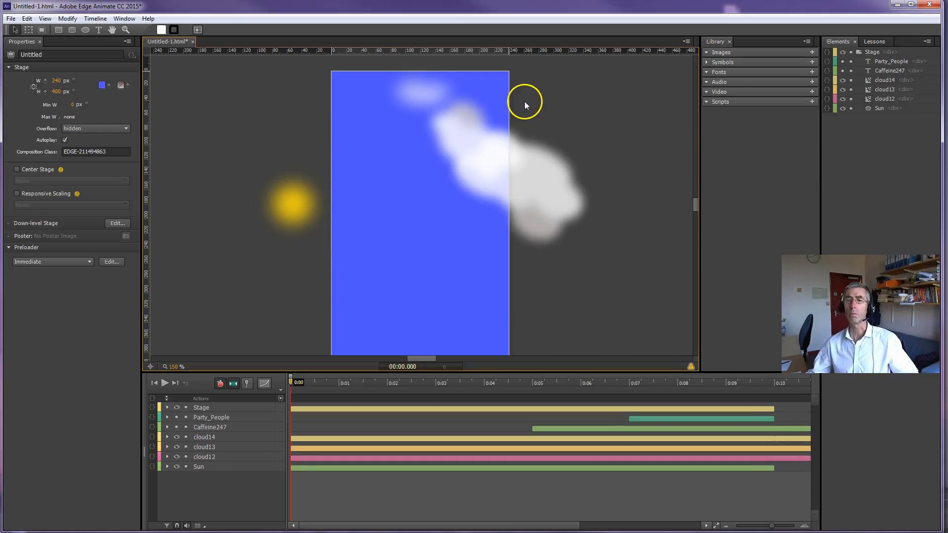
# Step: Place two instances of the cloud2 library symbol, at about X -37, Y 46 px and X 107, Y 132 px
pyautogui.click(707, 62)
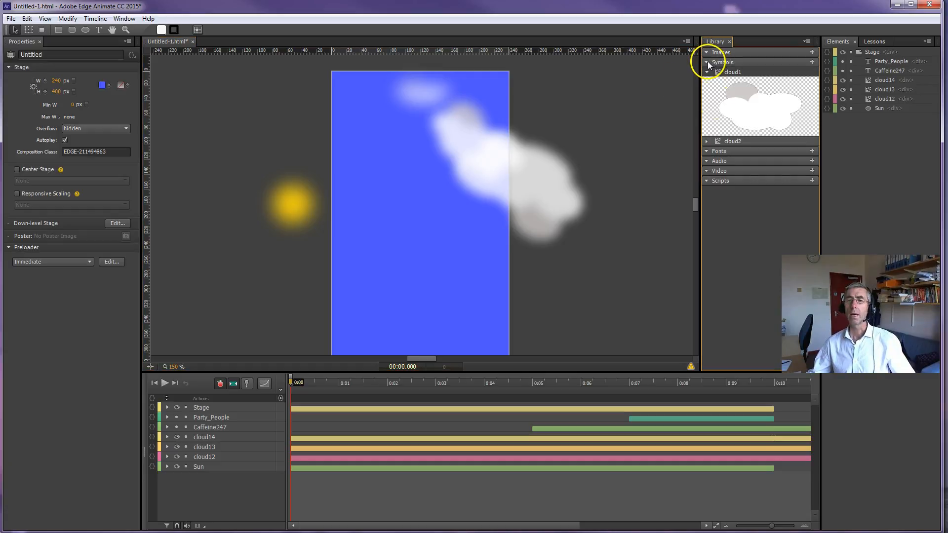
pyautogui.click(707, 141)
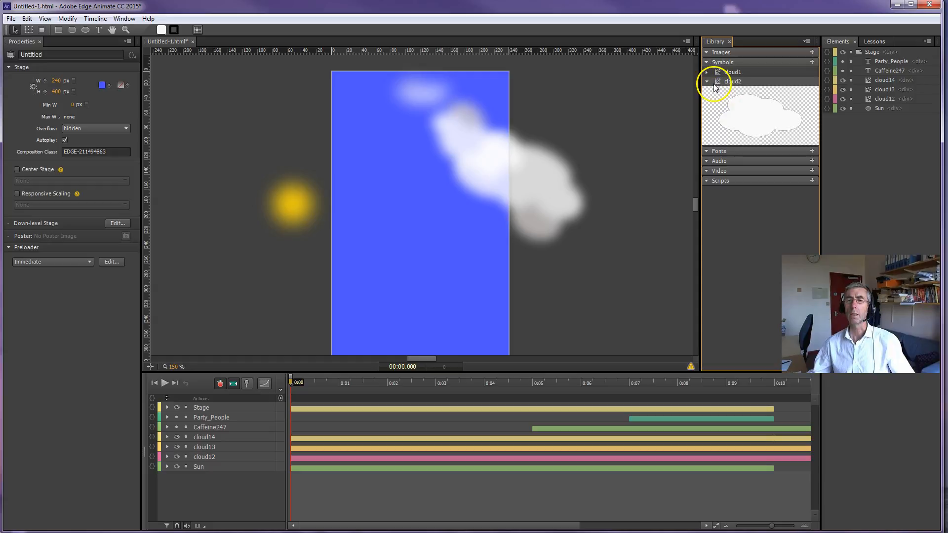
pyautogui.moveTo(718, 84); pyautogui.dragTo(304, 105)
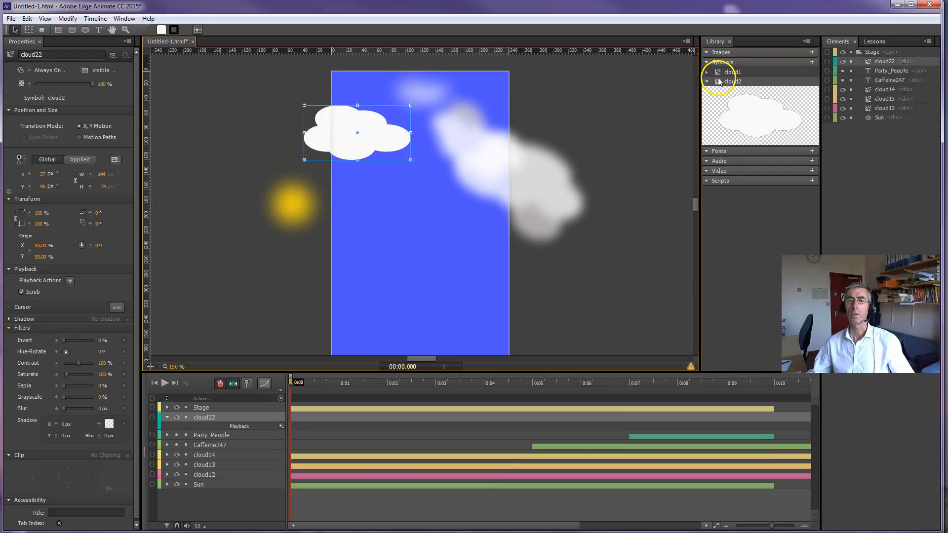
pyautogui.moveTo(445, 158); pyautogui.dragTo(411, 169)
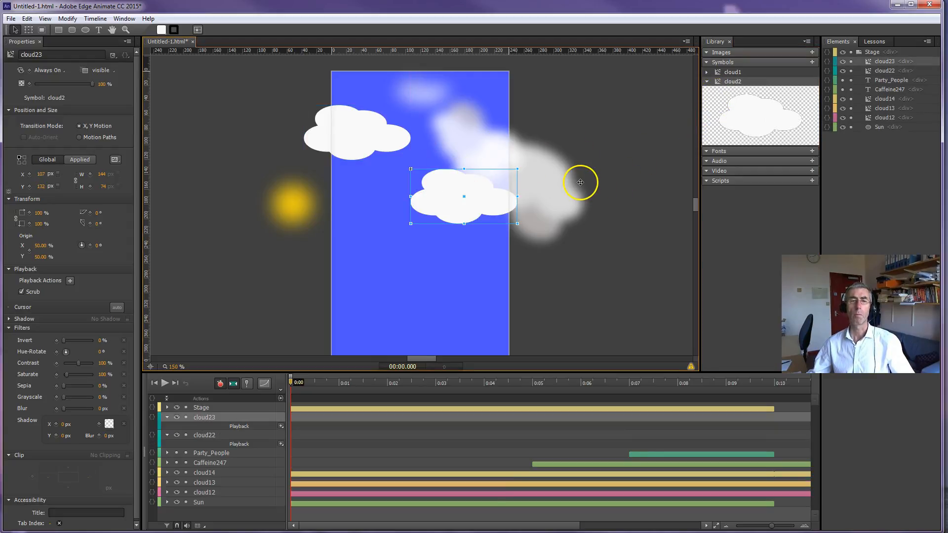
# Step: Move the upper cloud2 instance to about X -89, Y 27 px and delete the other cloud2 instance
pyautogui.click(347, 134)
pyautogui.moveTo(347, 135); pyautogui.dragTo(310, 118)
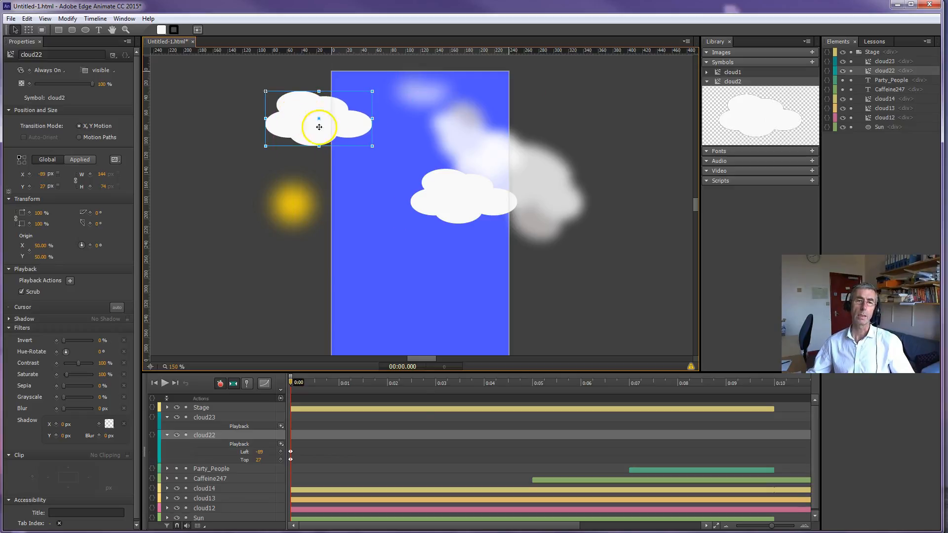
pyautogui.click(442, 206)
pyautogui.press('Delete')
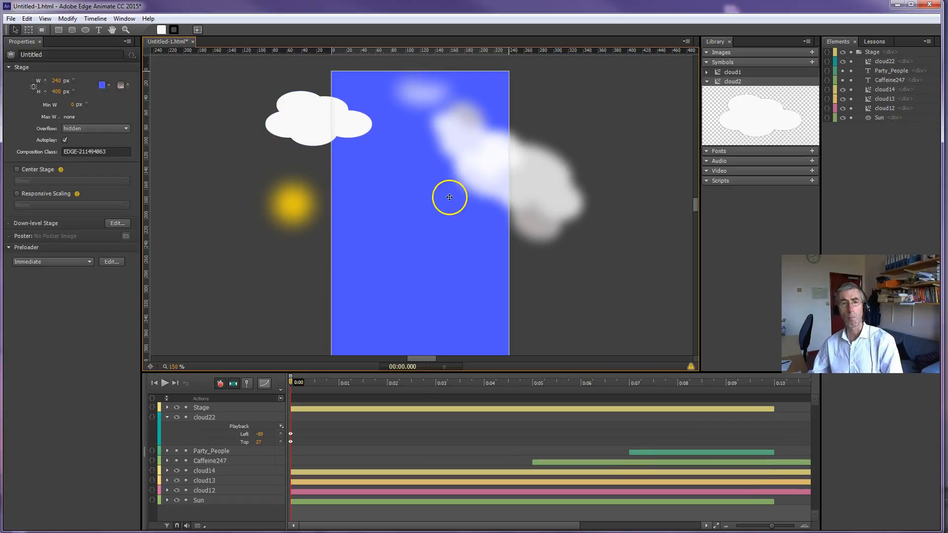
# Step: Apply a 7 px blur to the remaining cloud2 instance, keeping its opacity at 100%
pyautogui.click(313, 119)
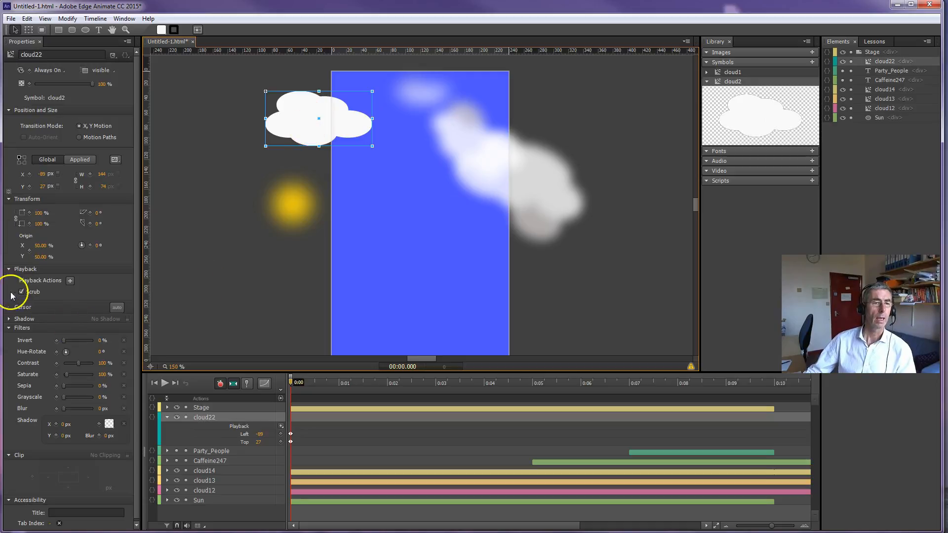
pyautogui.click(9, 328)
pyautogui.click(9, 327)
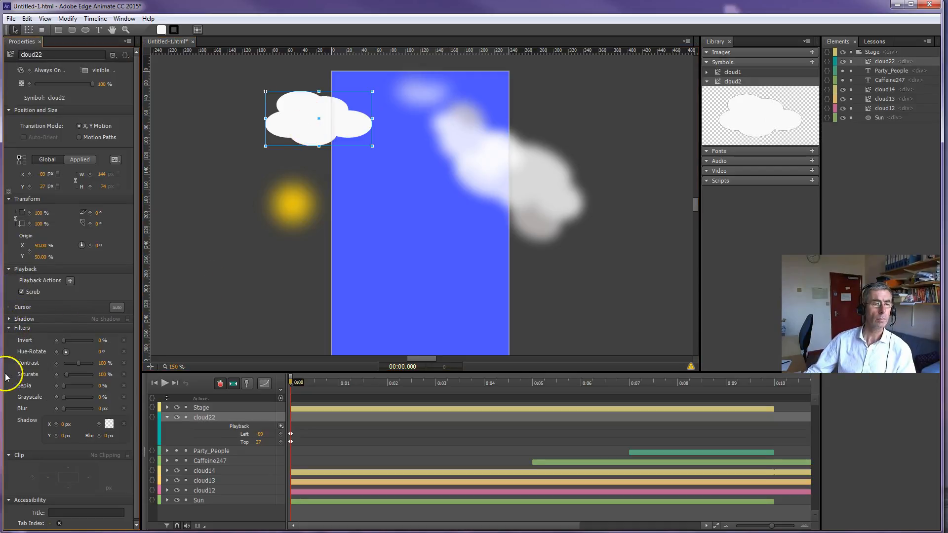
pyautogui.moveTo(63, 410); pyautogui.dragTo(102, 408)
pyautogui.moveTo(103, 408); pyautogui.dragTo(104, 409)
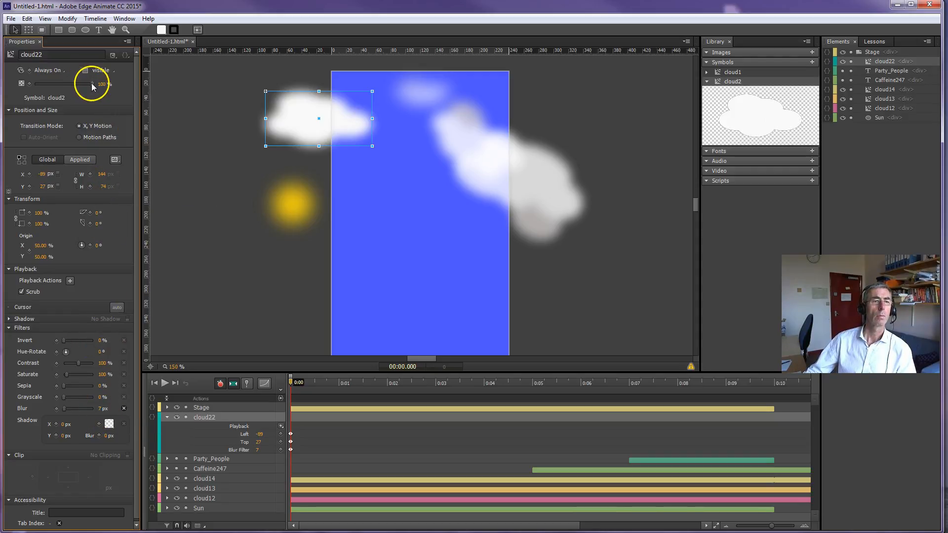
pyautogui.moveTo(86, 84)
pyautogui.mouseDown()
pyautogui.moveTo(45, 87)
pyautogui.moveTo(94, 86)
pyautogui.mouseUp()
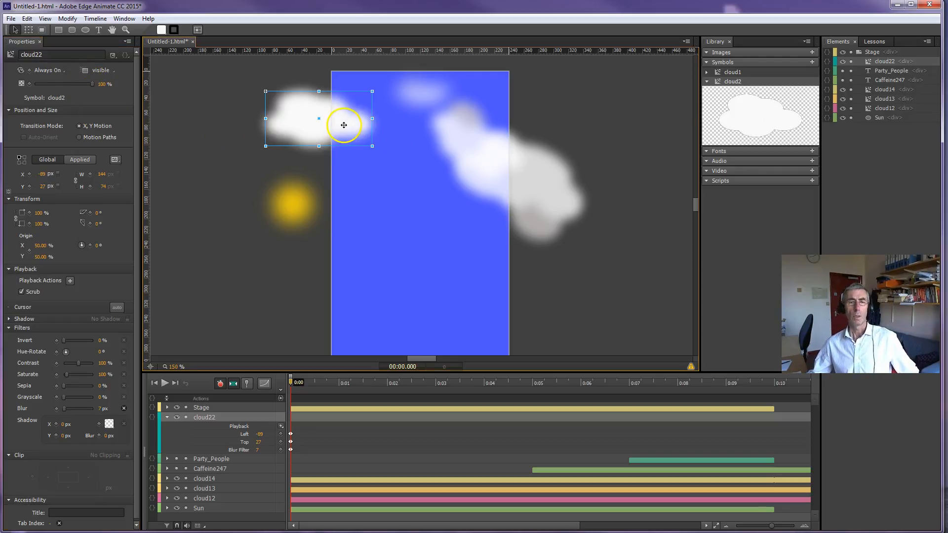
# Step: Duplicate the blurred cloud to about X 3, Y 49 px, and delete both the copy and the original from the stage
pyautogui.moveTo(345, 123); pyautogui.dragTo(402, 136)
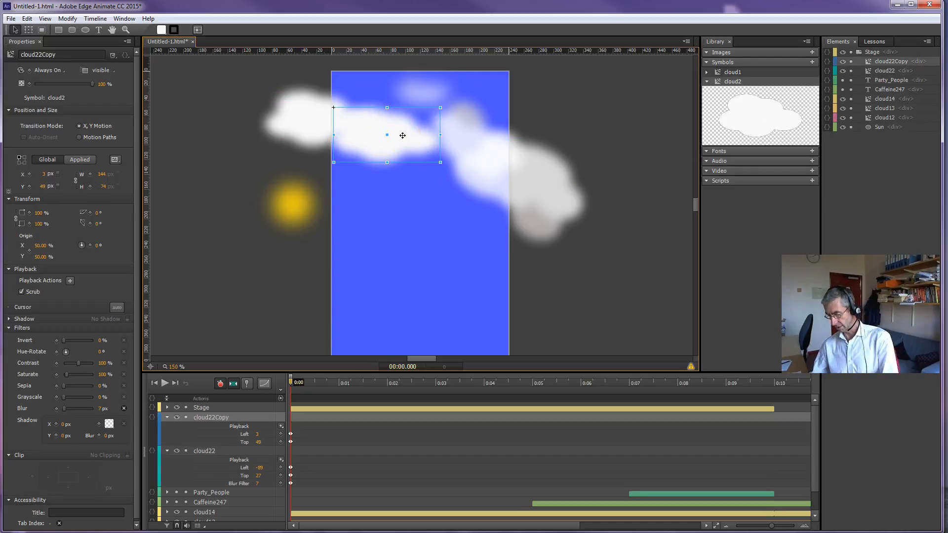
pyautogui.press('Delete')
pyautogui.click(343, 129)
pyautogui.press('Delete')
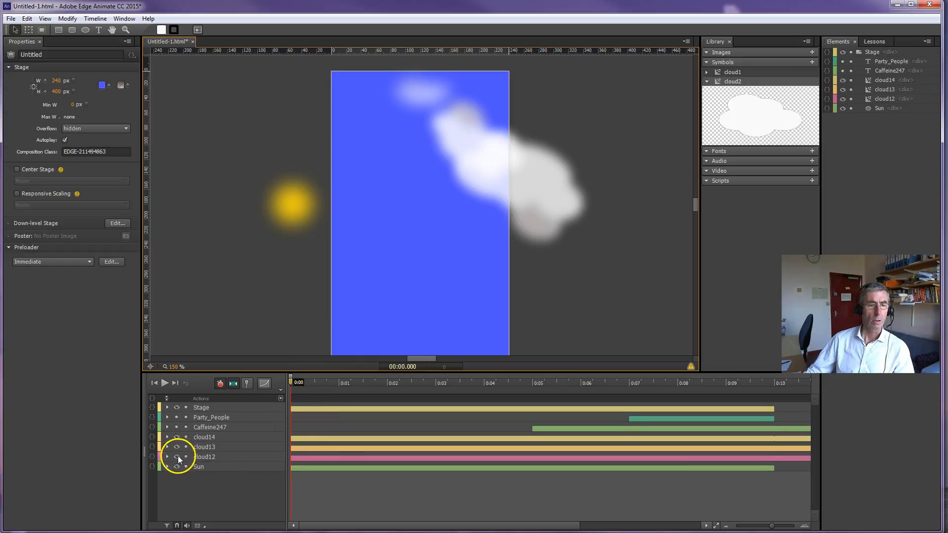
# Step: Scrub the timeline and examine the animated properties and keyframes of the cloud12 and Sun layers
pyautogui.moveTo(291, 382); pyautogui.dragTo(645, 414)
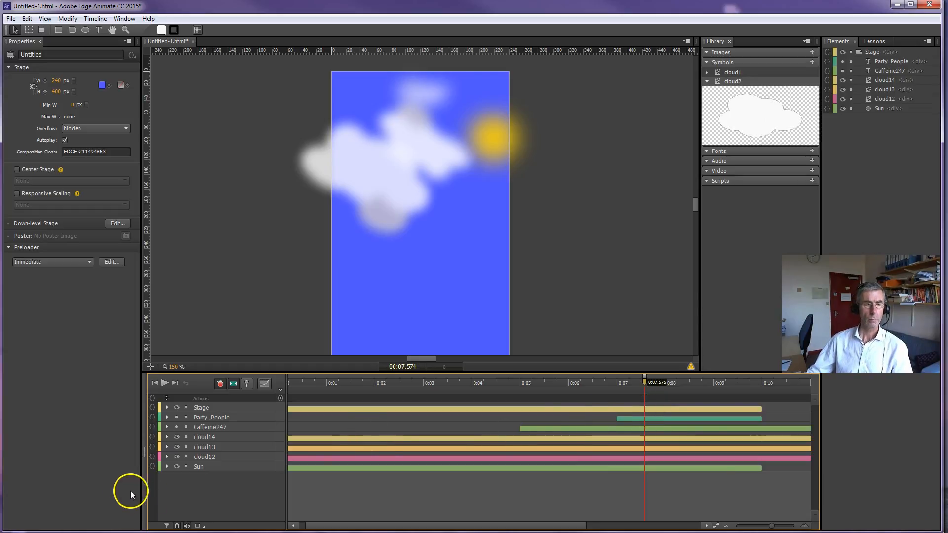
pyautogui.click(167, 457)
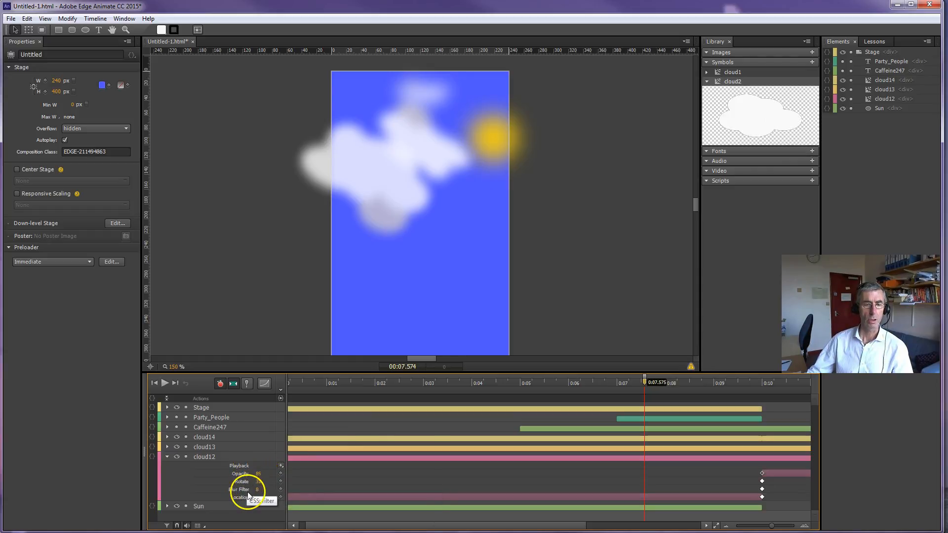
pyautogui.moveTo(645, 381); pyautogui.dragTo(577, 388)
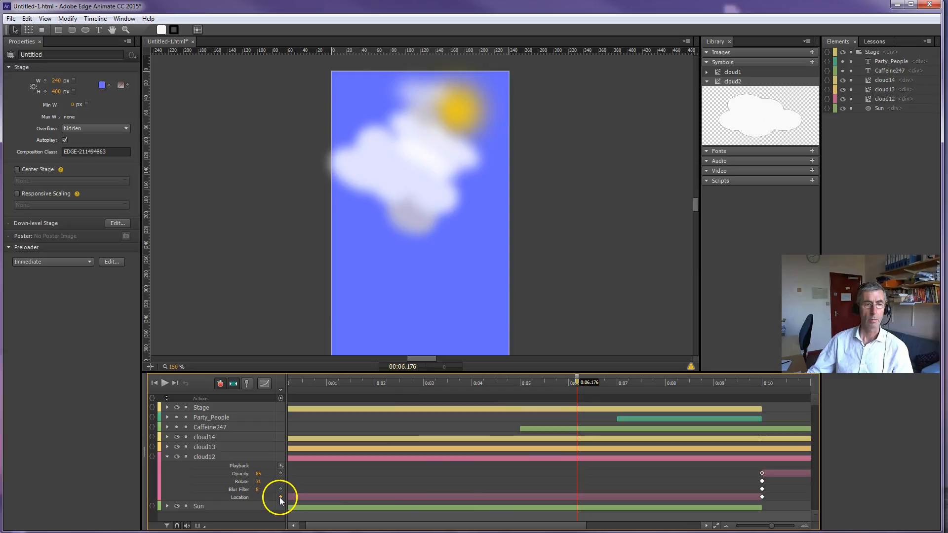
pyautogui.click(305, 459)
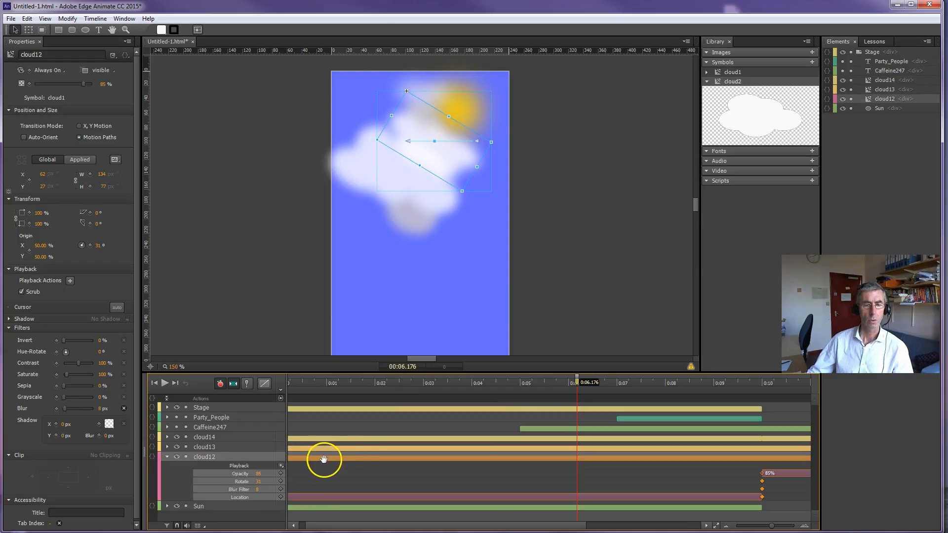
pyautogui.click(292, 459)
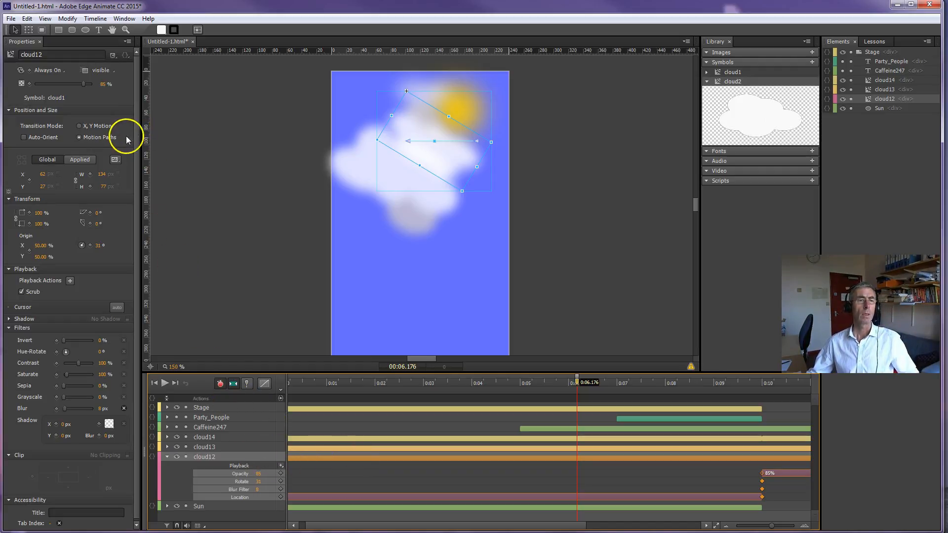
pyautogui.click(408, 136)
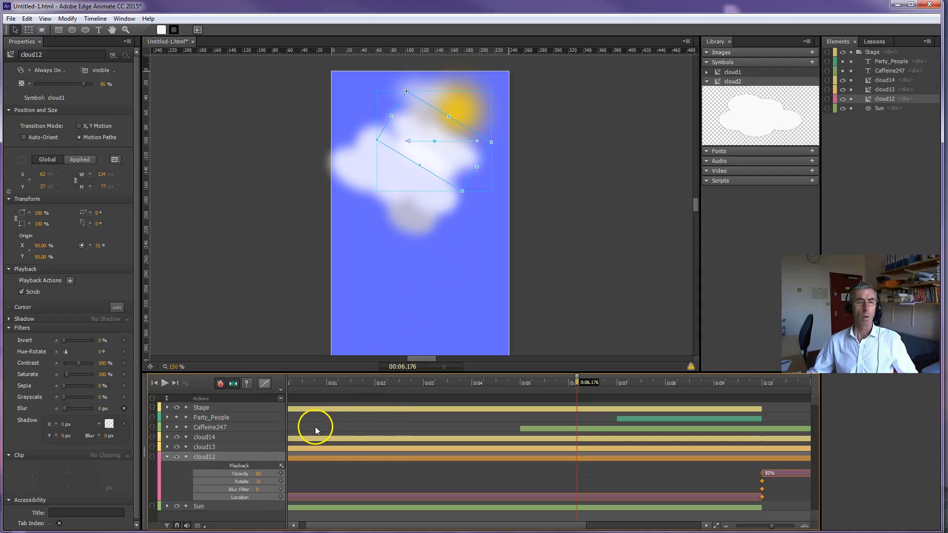
pyautogui.click(167, 457)
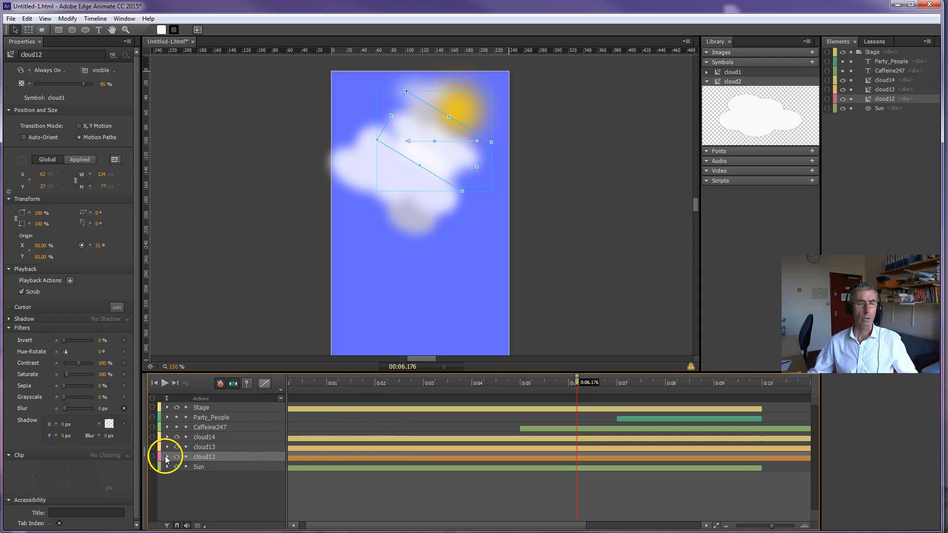
pyautogui.click(167, 466)
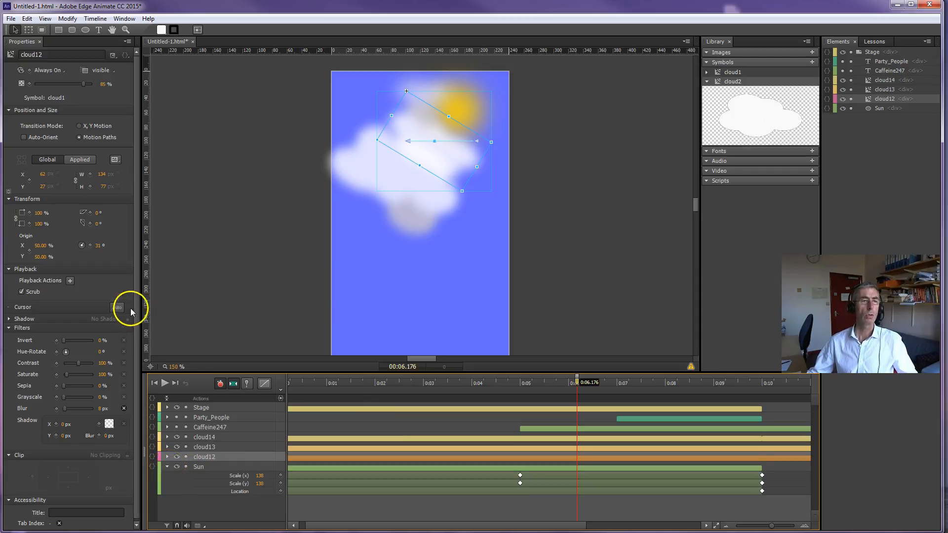
# Step: Draw a circle about 86 px across beside the stage and fill it with yellow
pyautogui.click(85, 30)
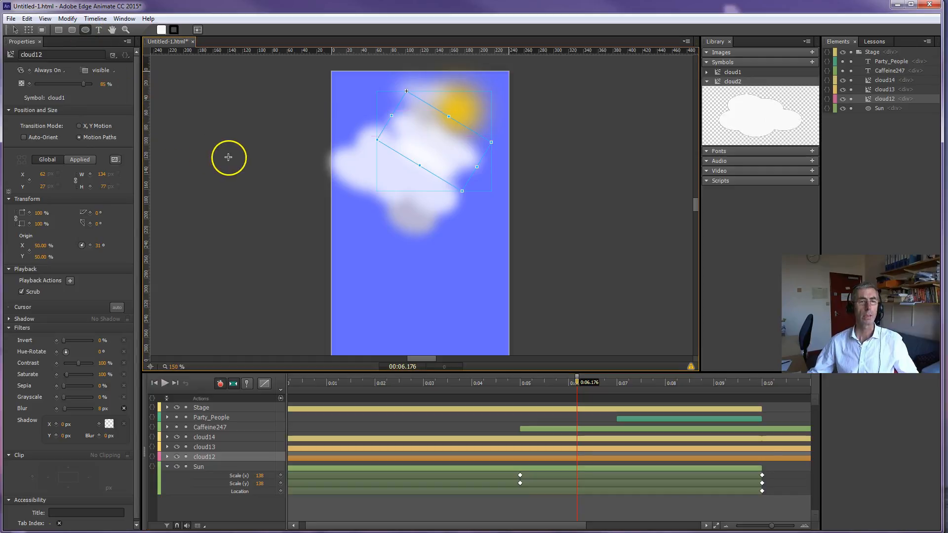
pyautogui.moveTo(234, 192); pyautogui.dragTo(293, 254)
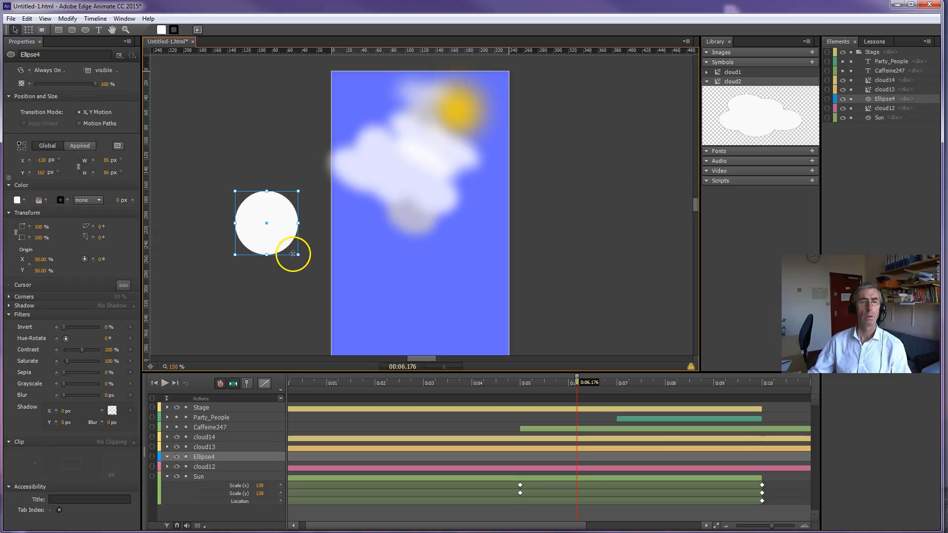
pyautogui.click(17, 200)
pyautogui.click(126, 332)
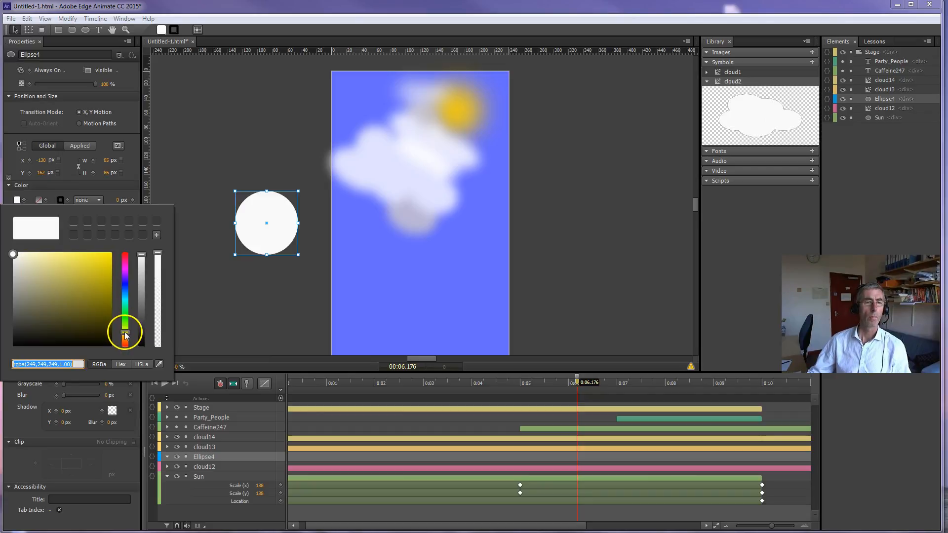
pyautogui.moveTo(13, 254); pyautogui.dragTo(113, 255)
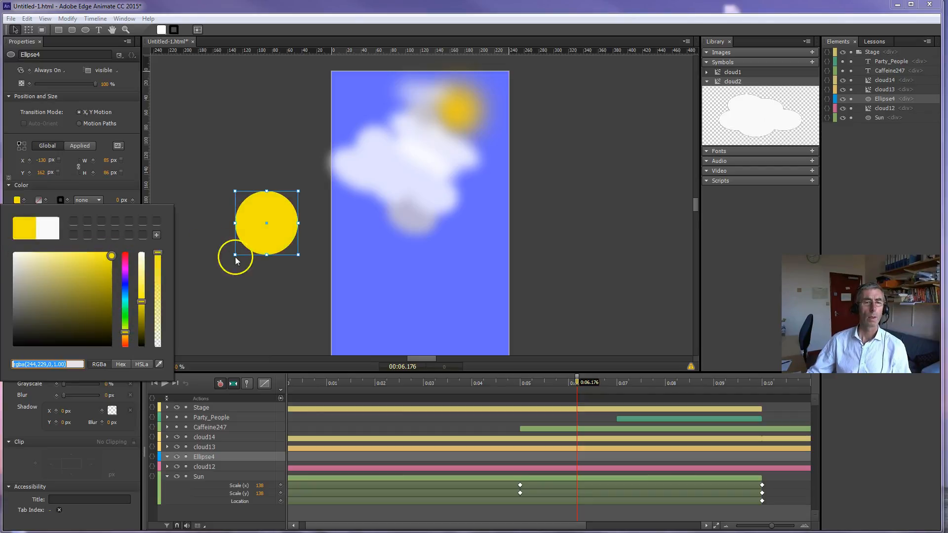
pyautogui.click(255, 276)
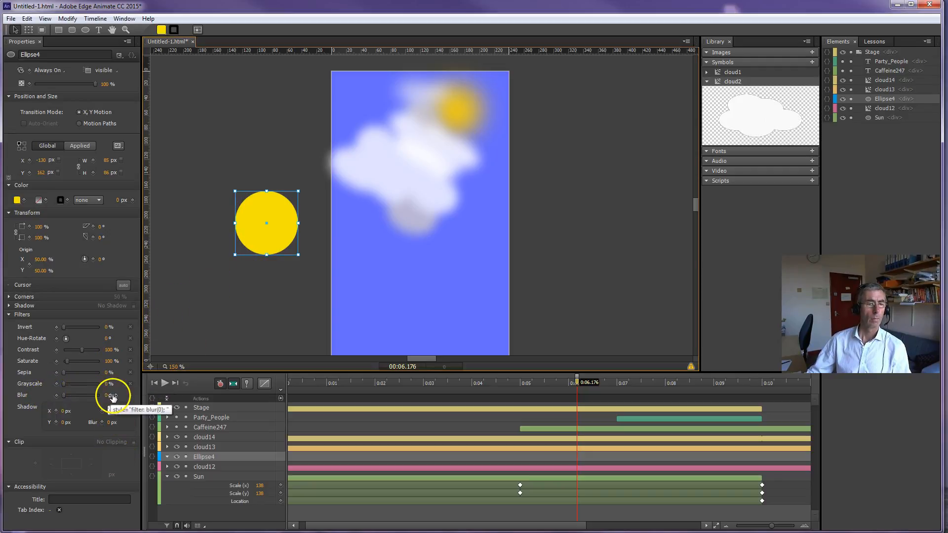
# Step: Blur the new yellow circle by 23 px, and delete it from the canvas
pyautogui.moveTo(106, 394); pyautogui.dragTo(119, 395)
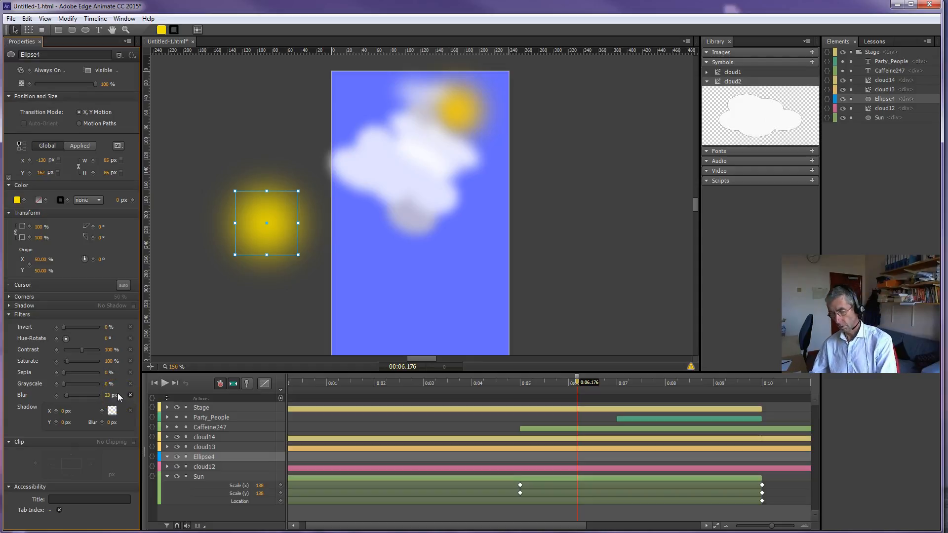
pyautogui.click(119, 395)
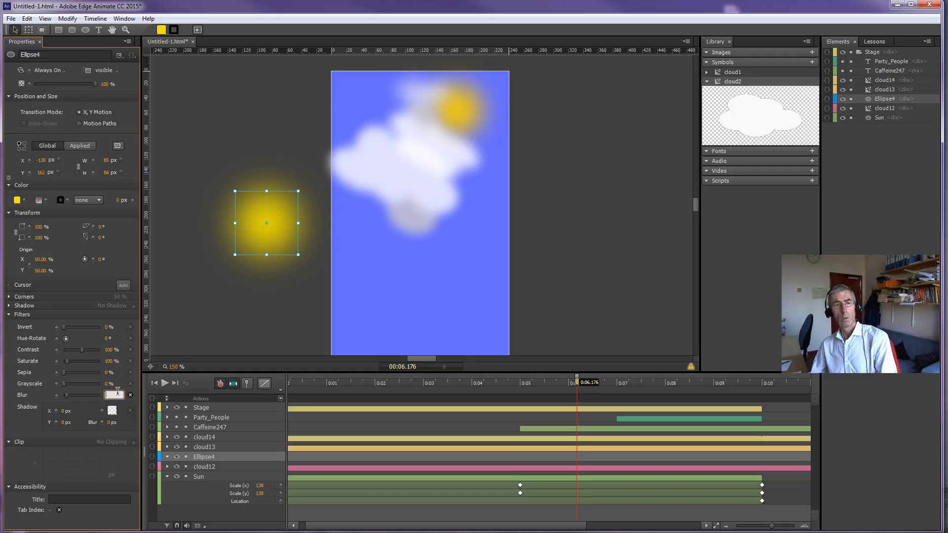
pyautogui.click(14, 32)
pyautogui.click(236, 202)
pyautogui.click(248, 204)
pyautogui.press('Delete')
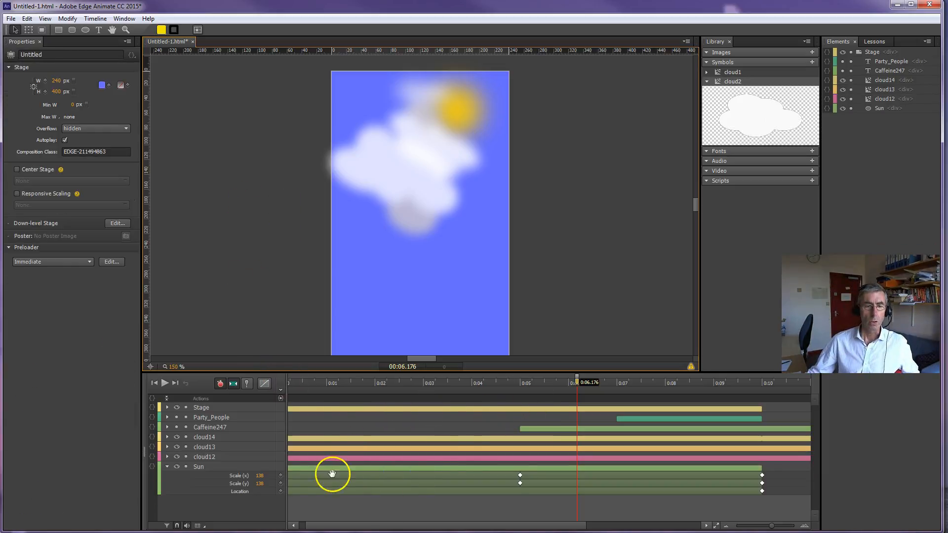
# Step: Nudge the peak of the Sun's curved motion path slightly and return the playhead to 0:00
pyautogui.click(293, 491)
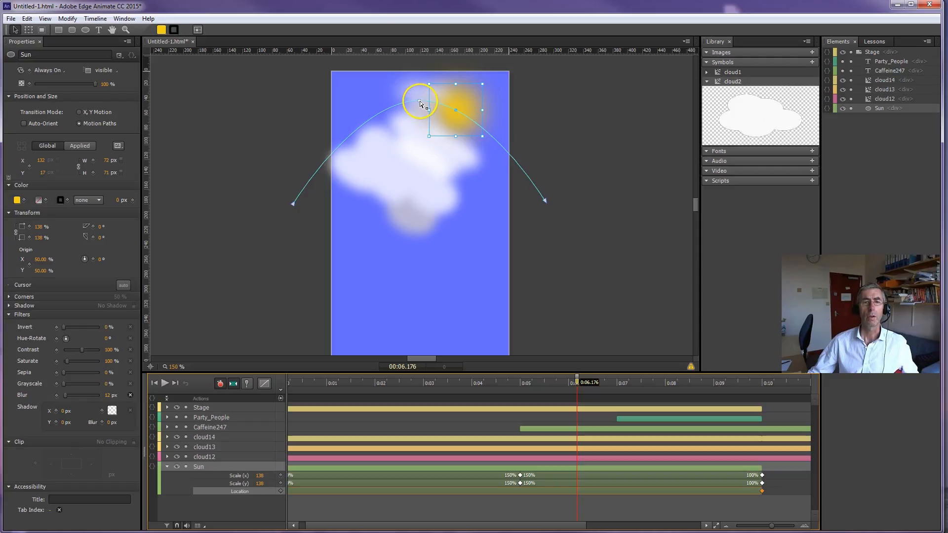
pyautogui.moveTo(419, 102)
pyautogui.mouseDown()
pyautogui.moveTo(421, 88)
pyautogui.moveTo(412, 135)
pyautogui.moveTo(419, 101)
pyautogui.mouseUp()
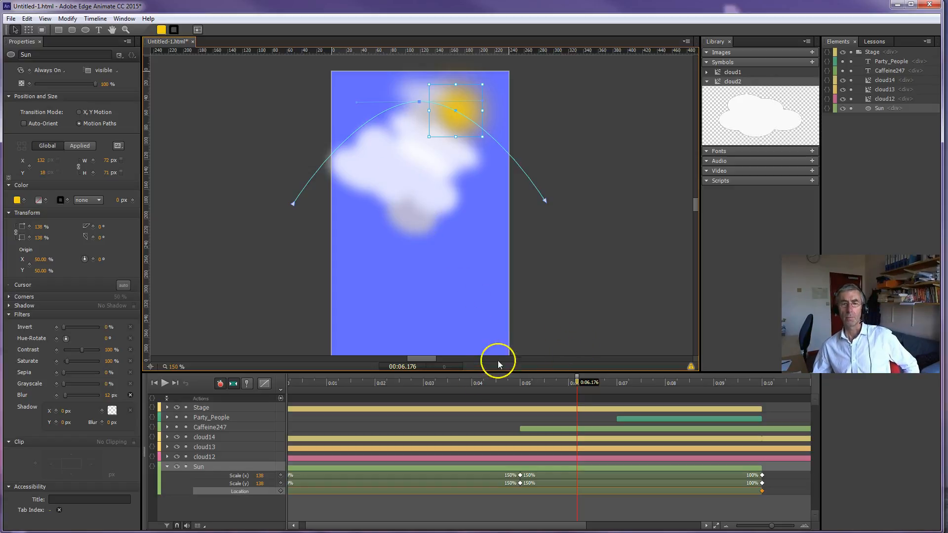
pyautogui.moveTo(576, 382); pyautogui.dragTo(272, 398)
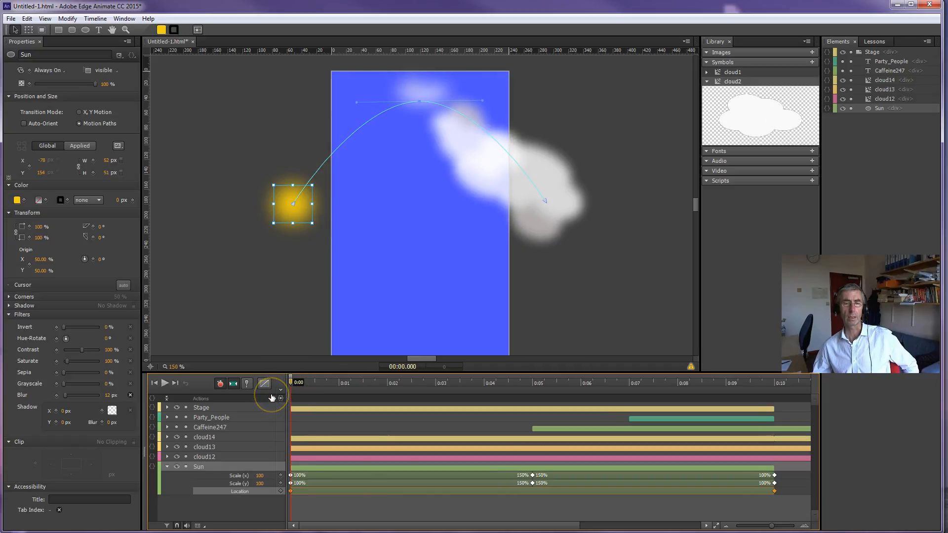
# Step: Examine the Stage's background color keyframes at the start, 5 seconds and 10 seconds
pyautogui.click(168, 407)
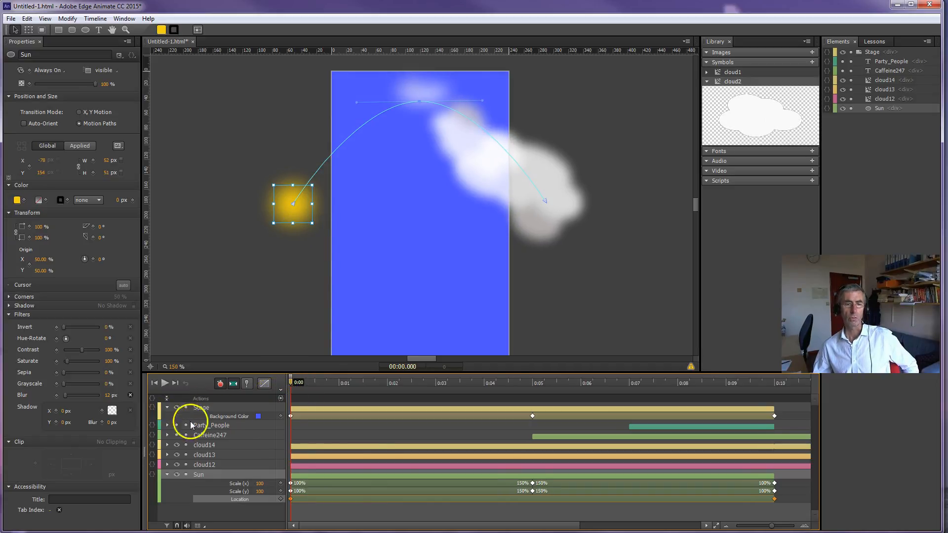
pyautogui.click(291, 417)
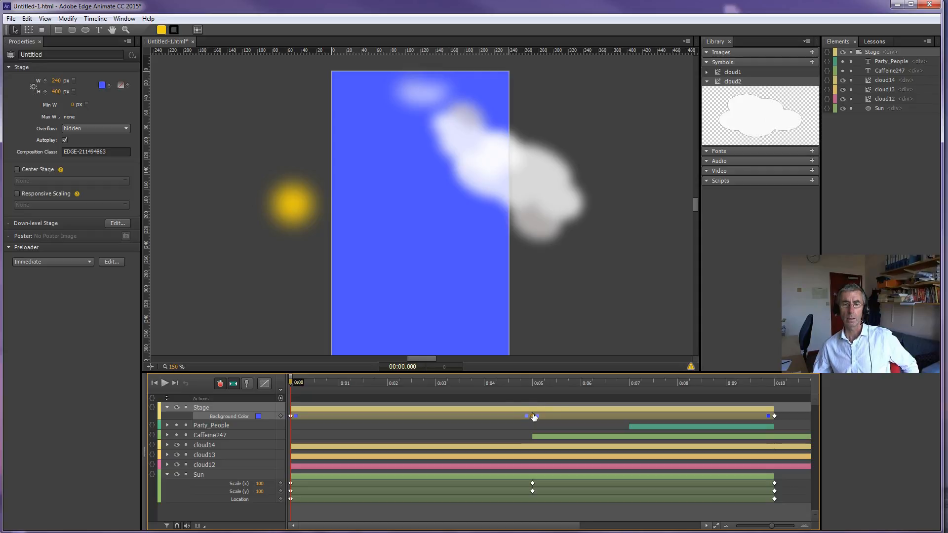
pyautogui.click(533, 384)
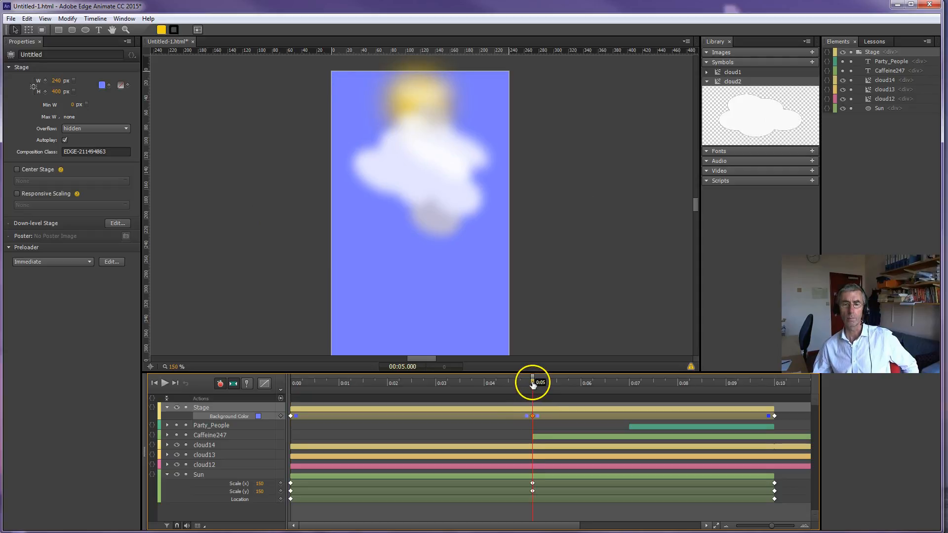
pyautogui.moveTo(535, 381); pyautogui.dragTo(775, 386)
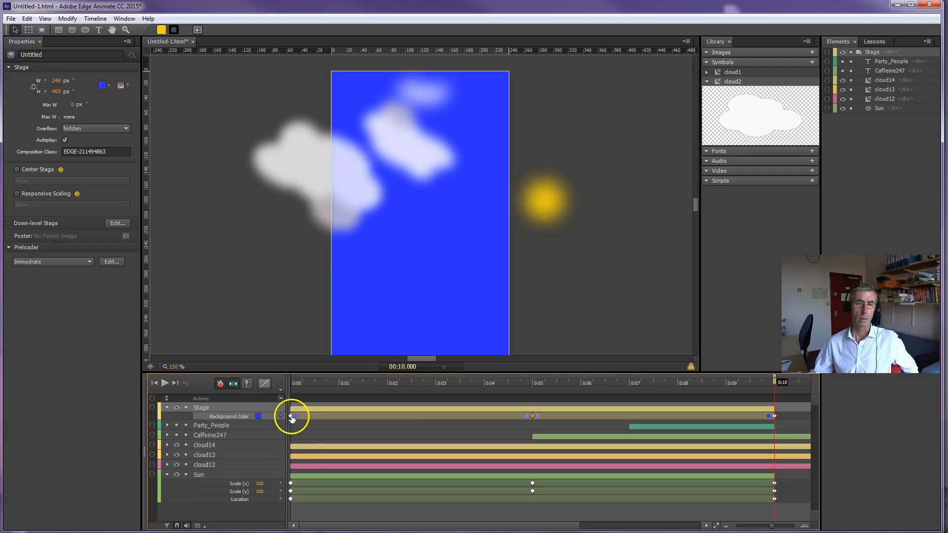
# Step: Darken the Stage's background color keyframe at 0:00 to a deeper blue
pyautogui.click(292, 415)
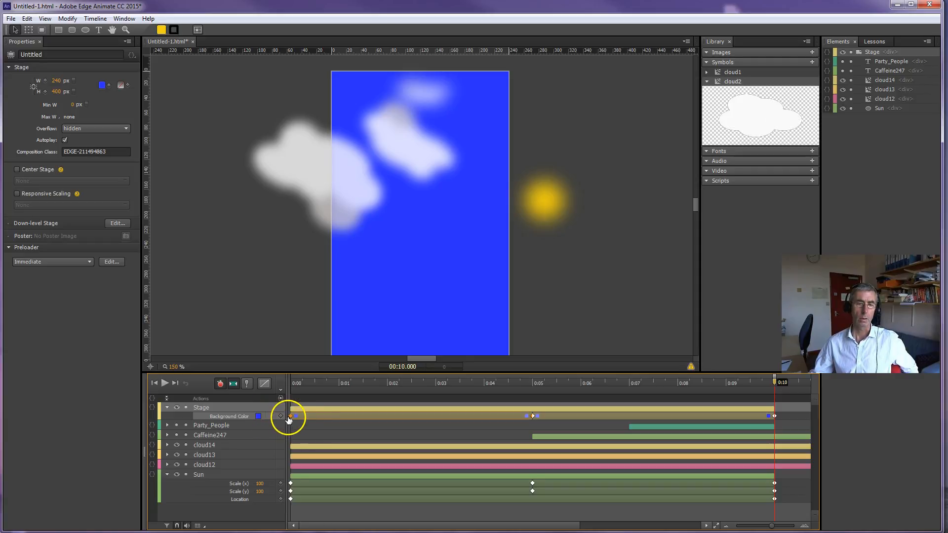
pyautogui.moveTo(312, 384); pyautogui.dragTo(287, 383)
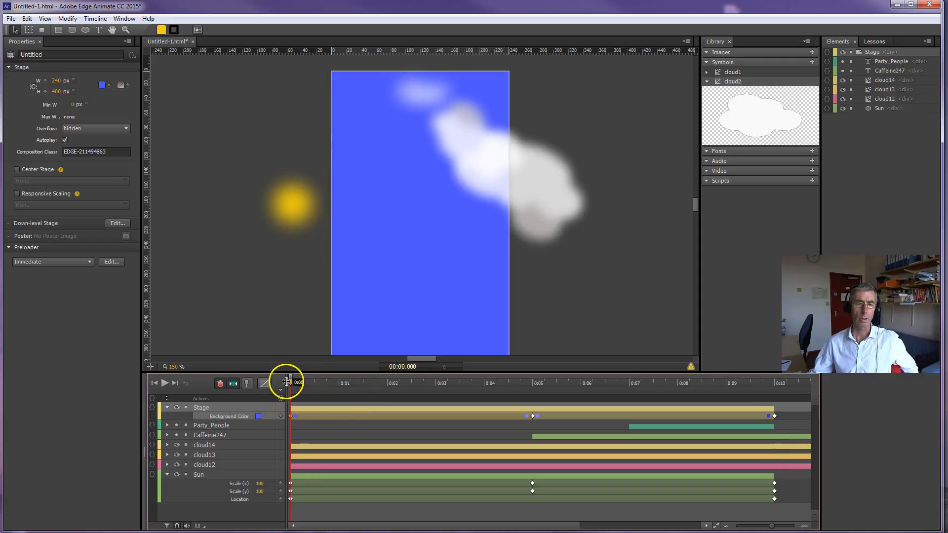
pyautogui.click(258, 417)
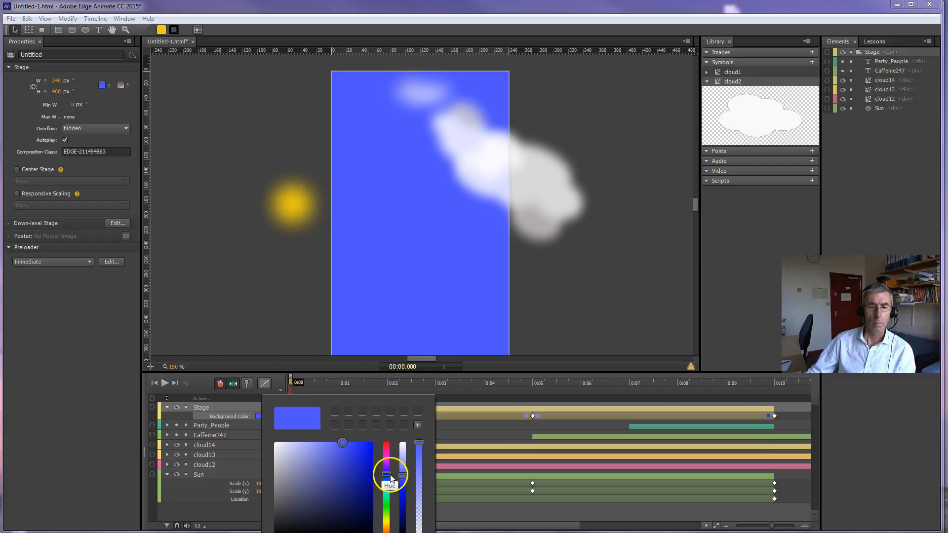
pyautogui.moveTo(402, 474); pyautogui.dragTo(405, 504)
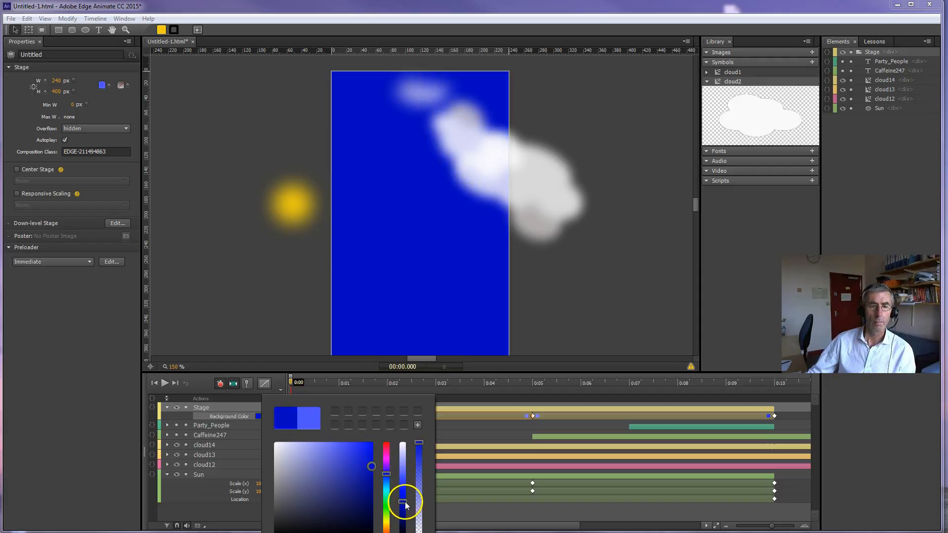
# Step: Darken the Stage's background color keyframe at 10 seconds to a navy night-sky blue
pyautogui.moveTo(292, 383); pyautogui.dragTo(773, 389)
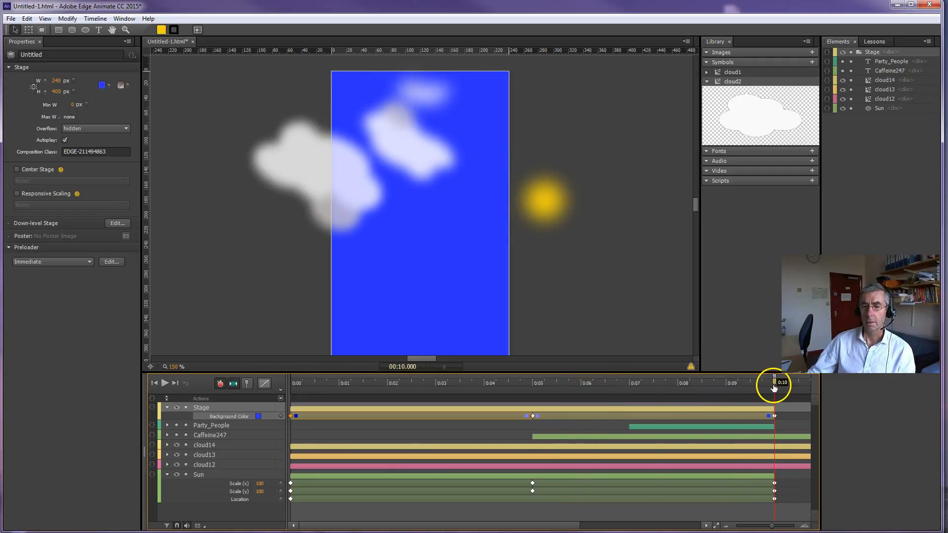
pyautogui.click(257, 416)
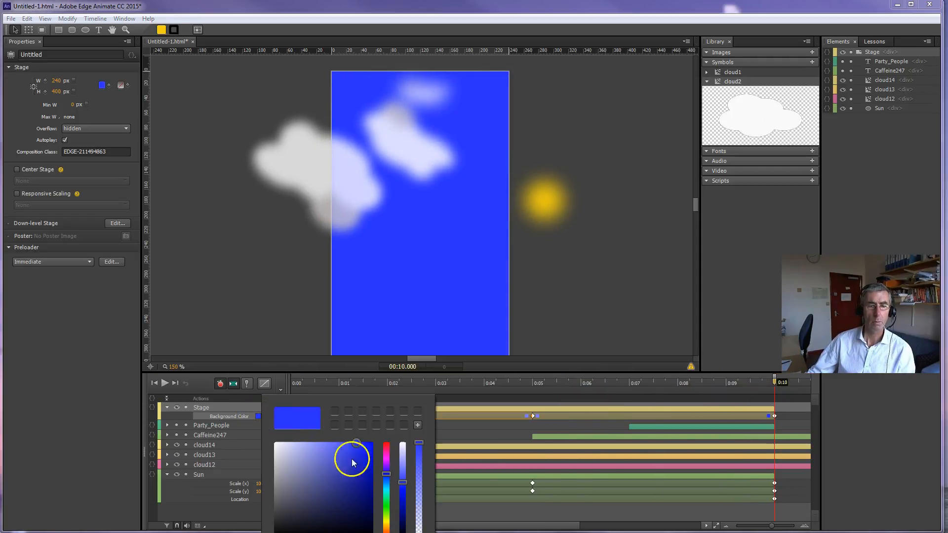
pyautogui.moveTo(404, 487); pyautogui.dragTo(407, 520)
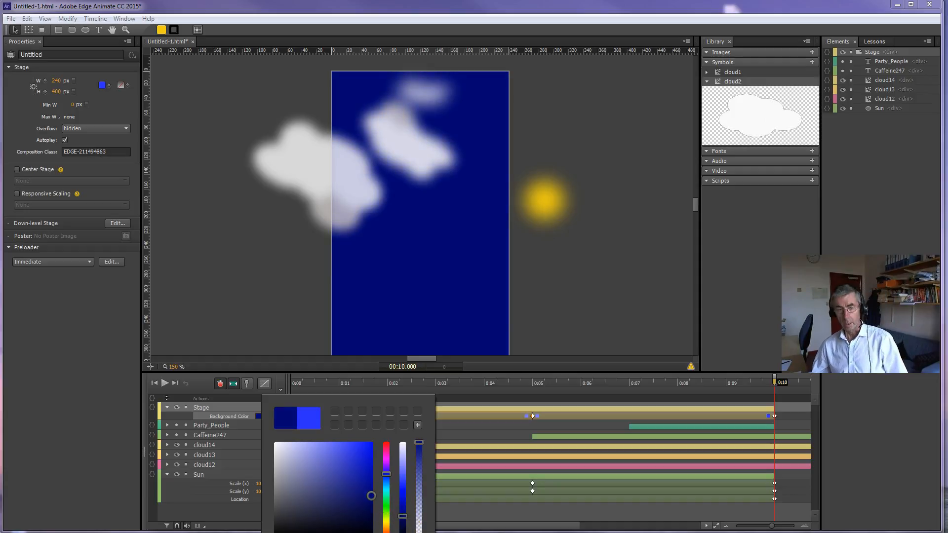
pyautogui.click(454, 405)
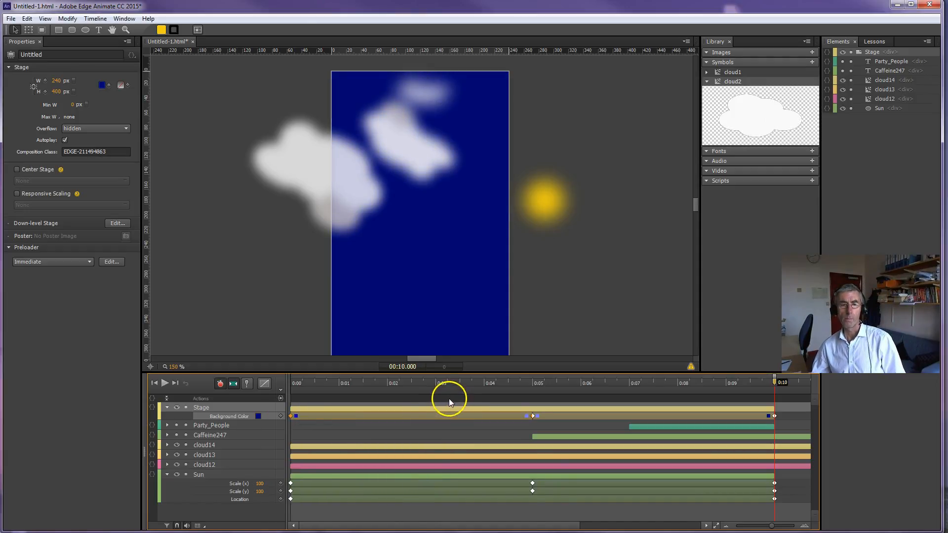
# Step: Play the animation from the start to preview the sky color transition, and return the playhead to 0:00
pyautogui.moveTo(440, 383); pyautogui.dragTo(265, 383)
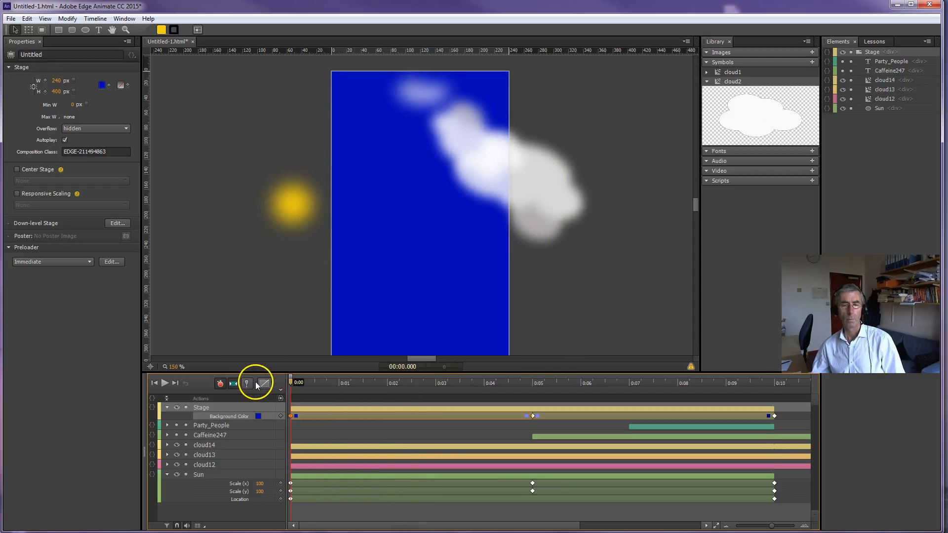
pyautogui.press('space')
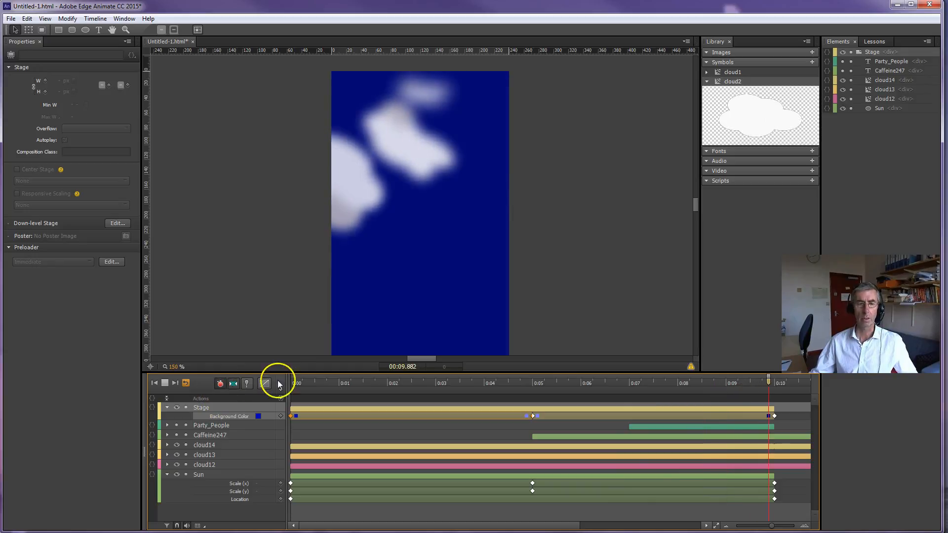
pyautogui.click(293, 383)
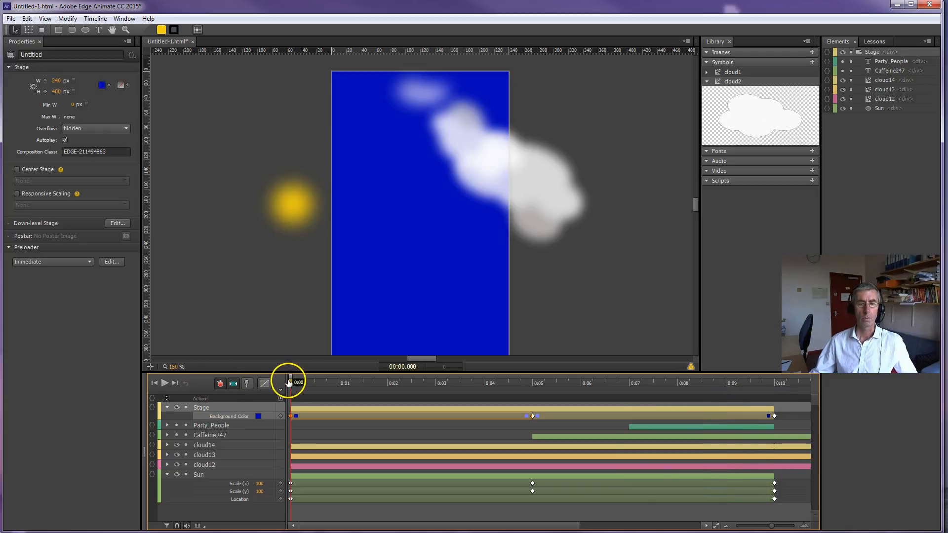
# Step: Make the hidden Party_People and Caffeine247 text elements visible on the canvas
pyautogui.click(176, 426)
pyautogui.click(177, 435)
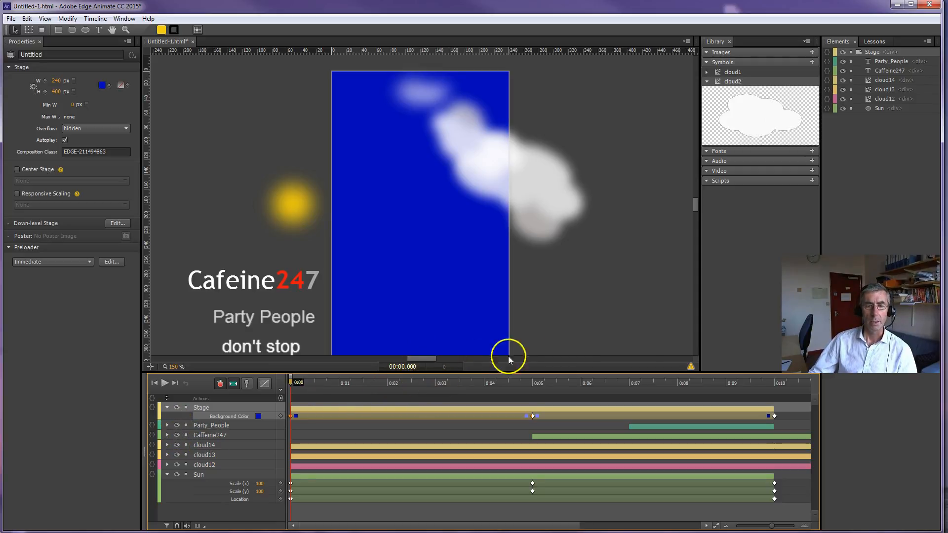
pyautogui.moveTo(695, 206); pyautogui.dragTo(695, 209)
# Step: Compare the Ease In and Ease Out curves for the Caffeine247 text's transition and set its easing to Ease Out Quad
pyautogui.click(236, 212)
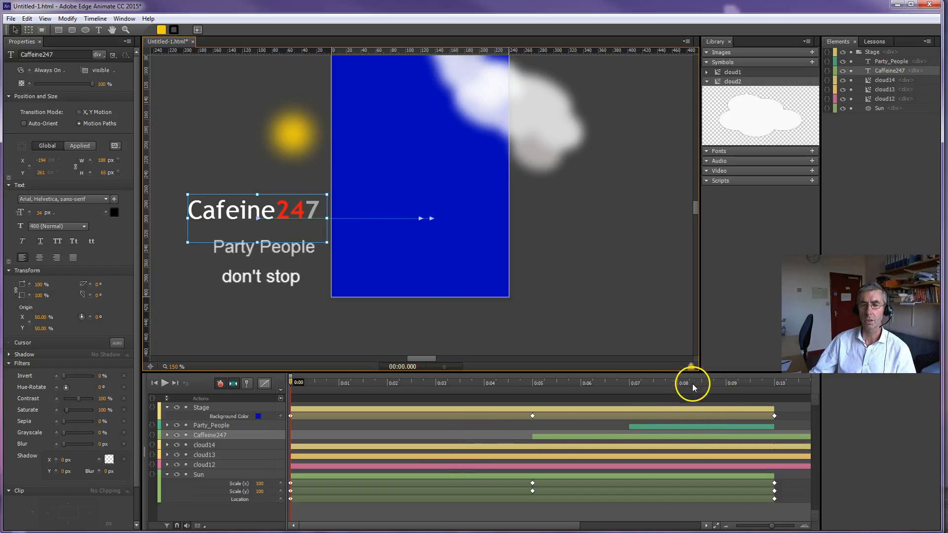
pyautogui.moveTo(671, 388); pyautogui.dragTo(596, 383)
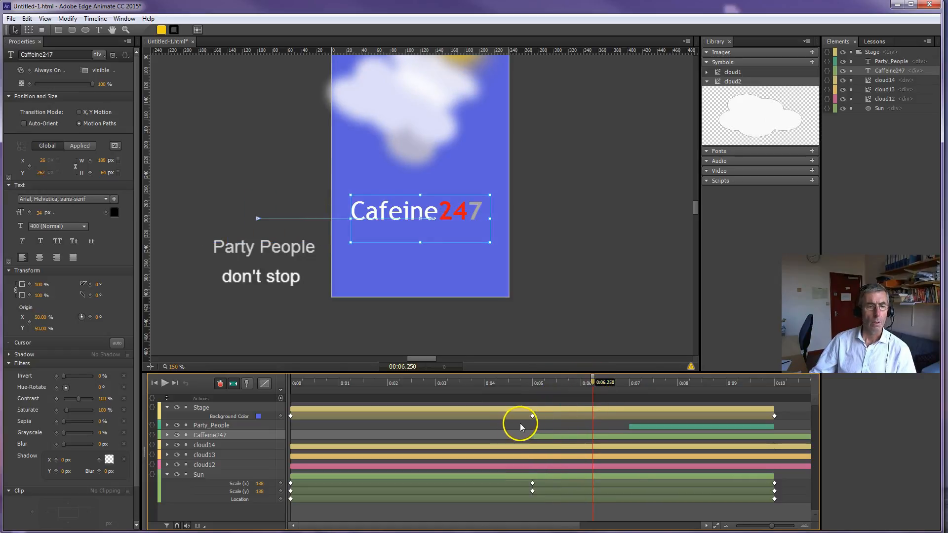
pyautogui.click(612, 437)
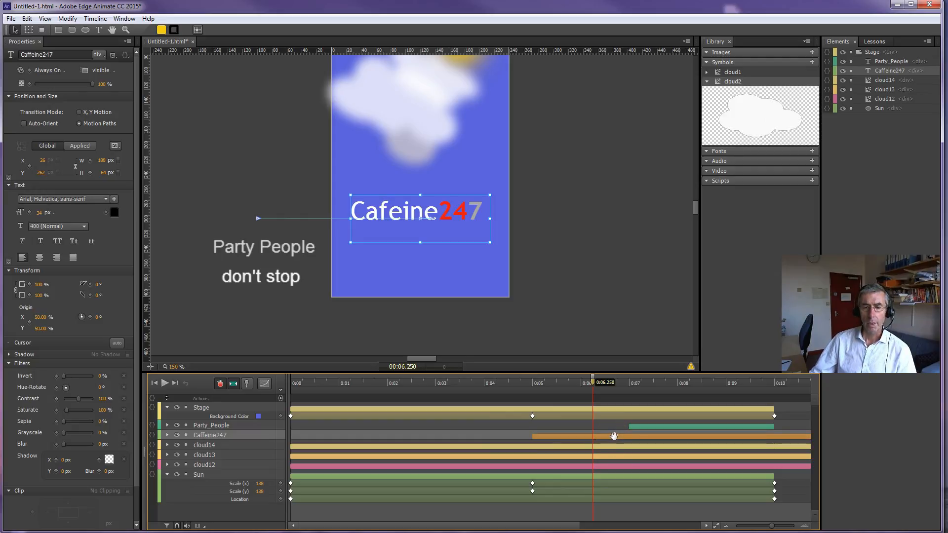
pyautogui.click(264, 384)
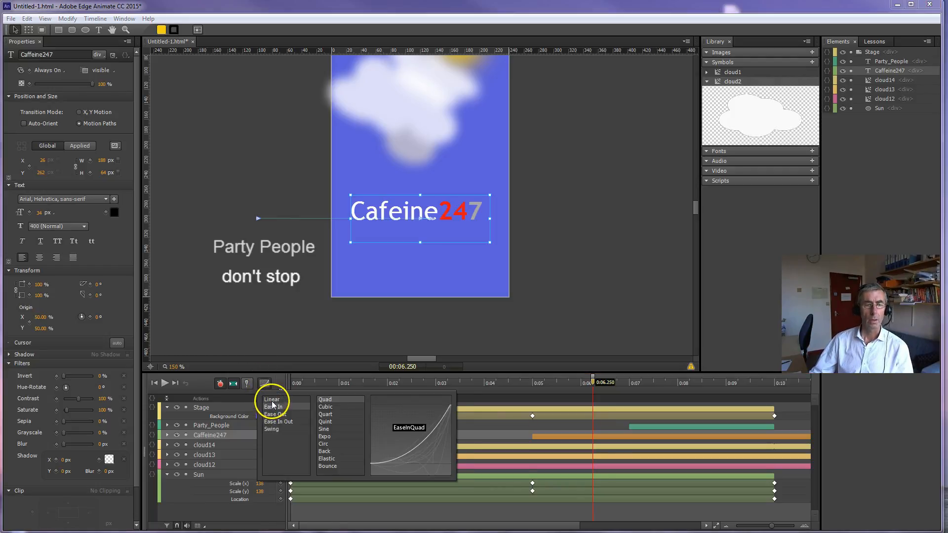
pyautogui.click(272, 400)
pyautogui.click(277, 408)
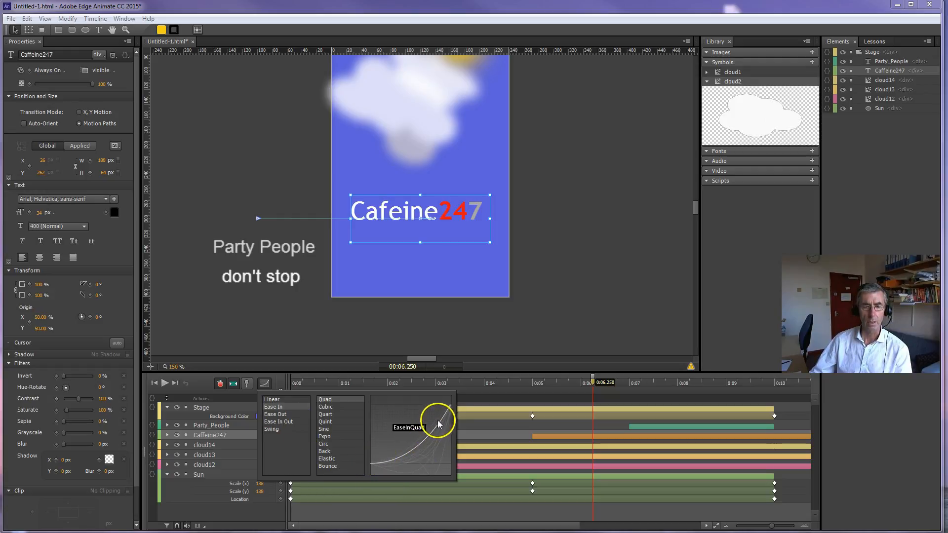
pyautogui.click(276, 414)
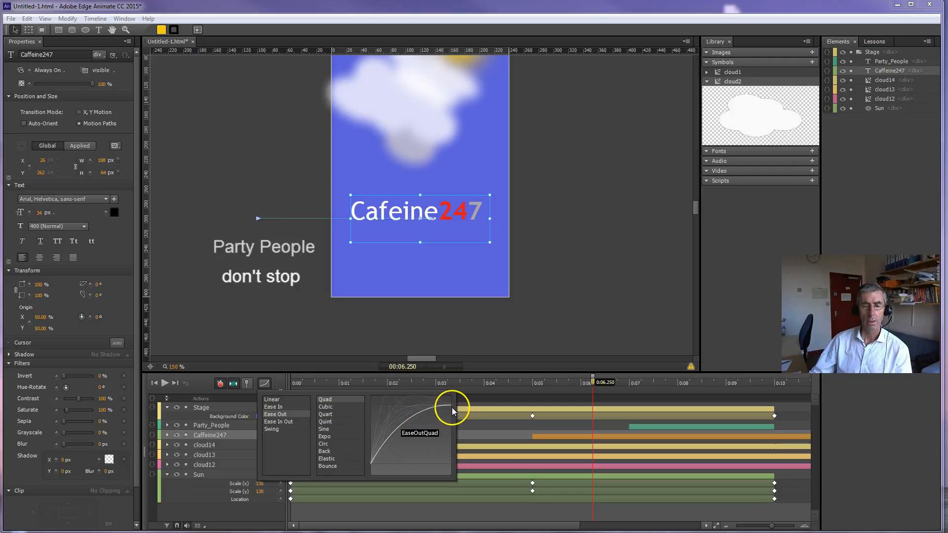
pyautogui.click(275, 407)
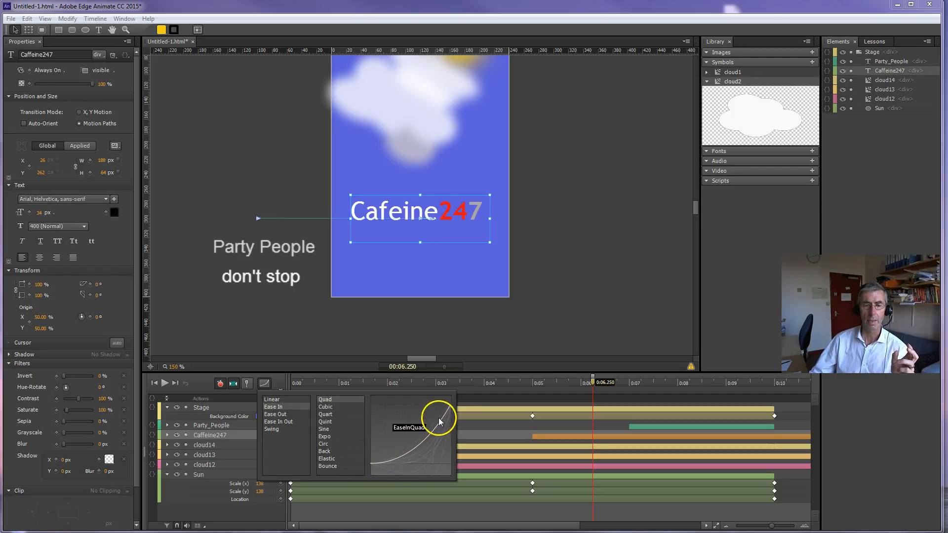
pyautogui.click(275, 415)
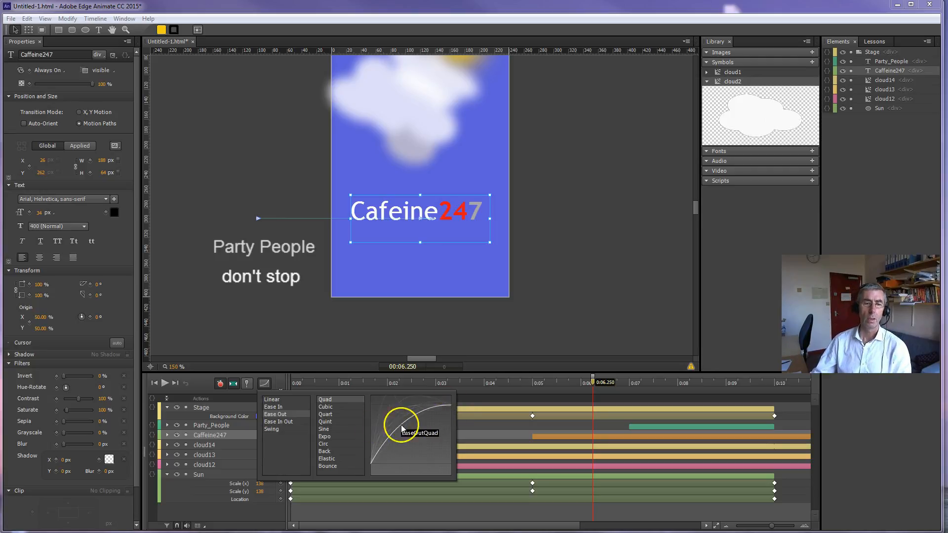
pyautogui.click(675, 426)
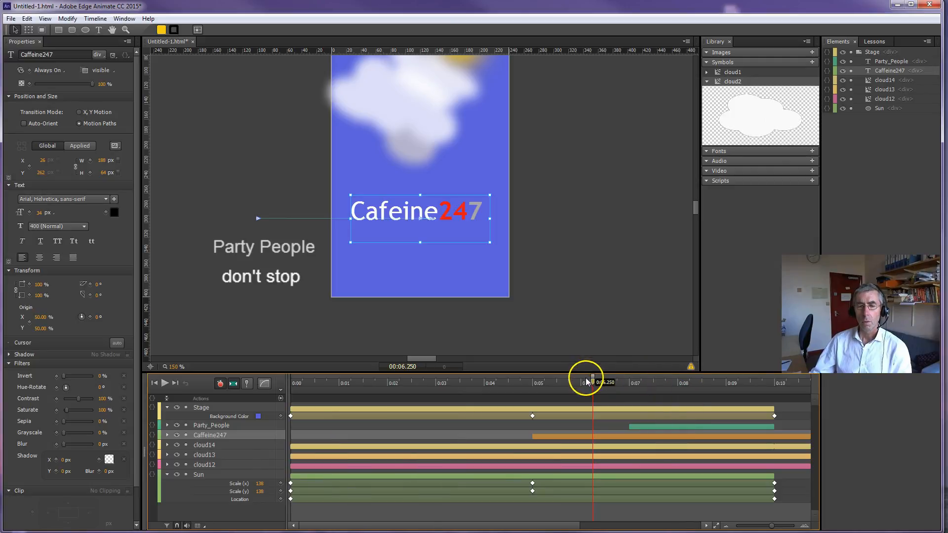
# Step: Compare Ease In Bounce and Ease Out Bounce for the Party_People transition, and set its easing to Ease Out Elastic
pyautogui.moveTo(601, 383); pyautogui.dragTo(640, 387)
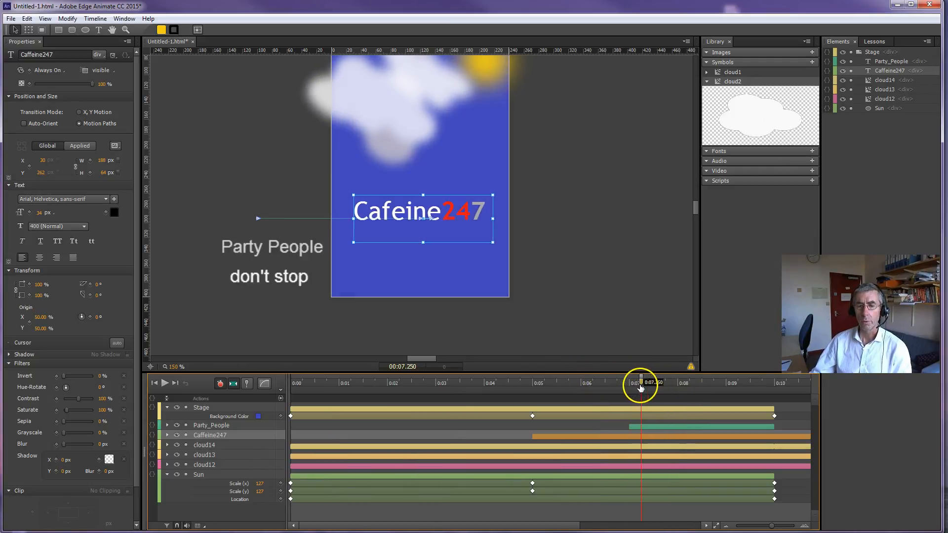
pyautogui.click(663, 427)
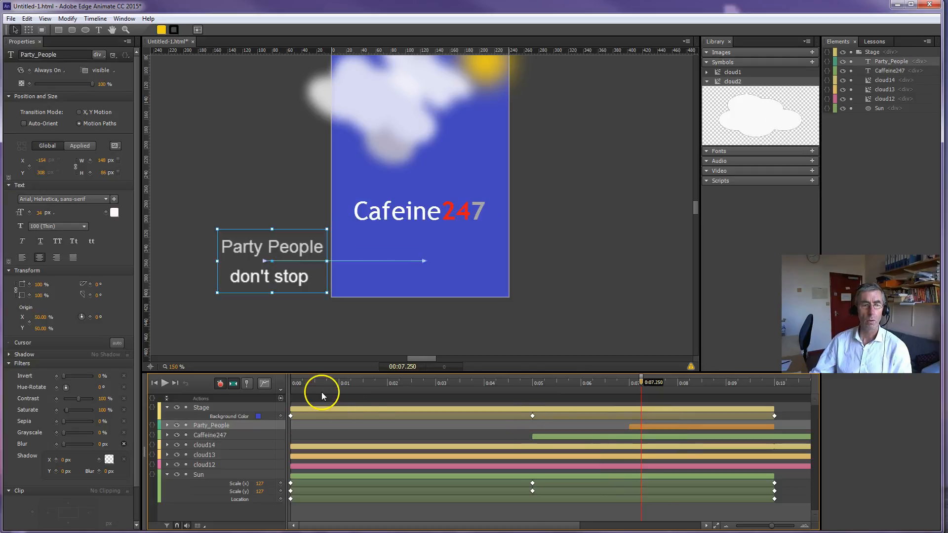
pyautogui.click(265, 385)
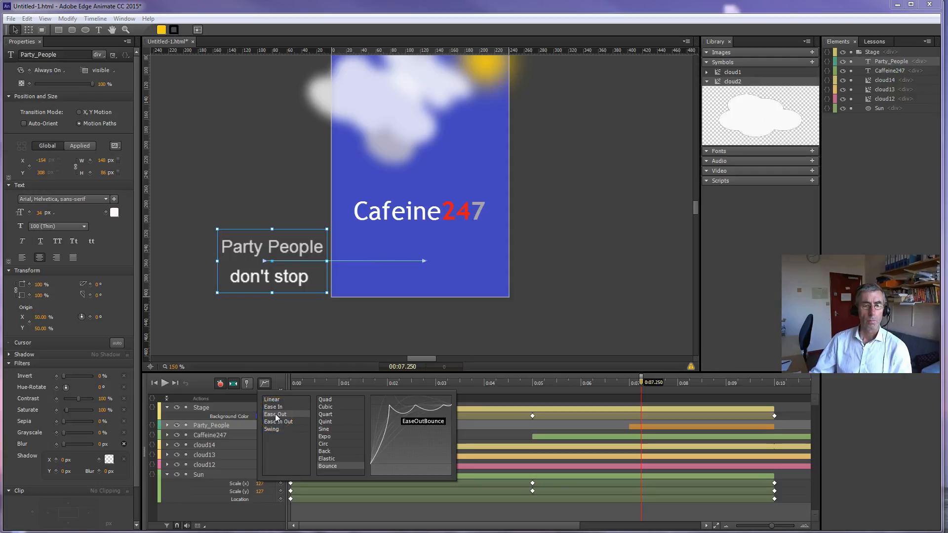
pyautogui.click(273, 407)
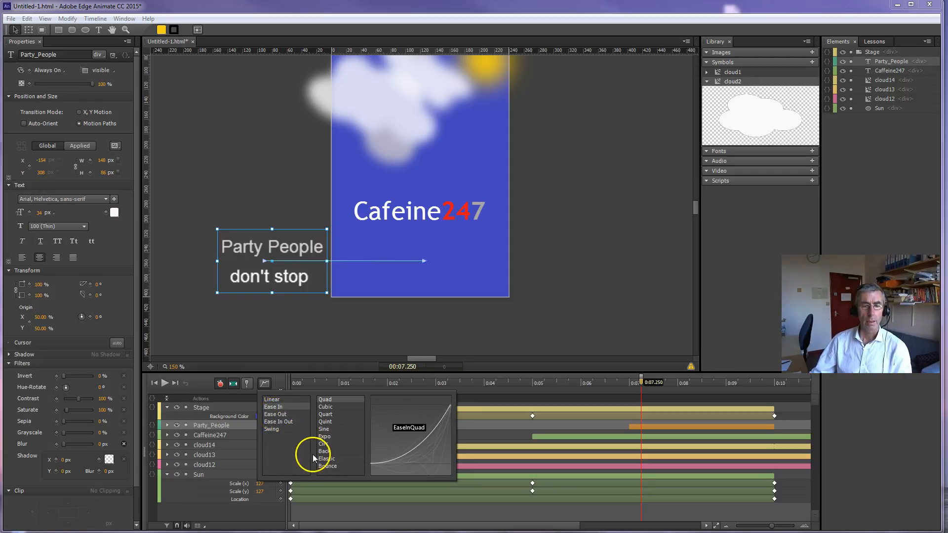
pyautogui.click(326, 467)
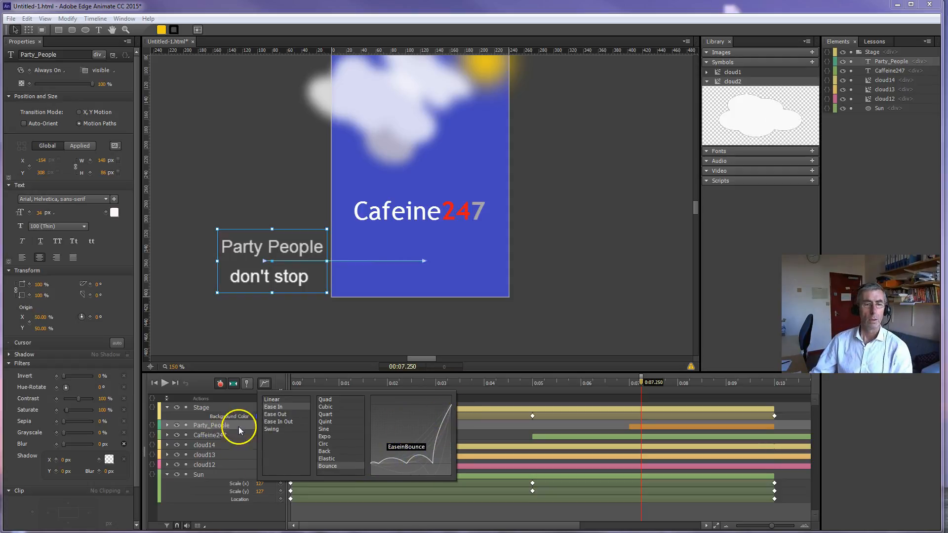
pyautogui.click(273, 414)
pyautogui.click(328, 465)
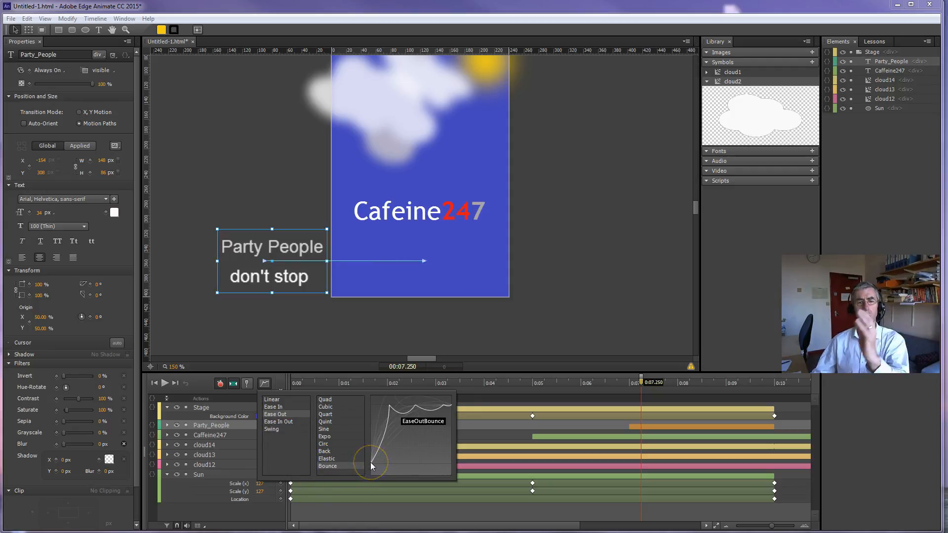
pyautogui.click(400, 423)
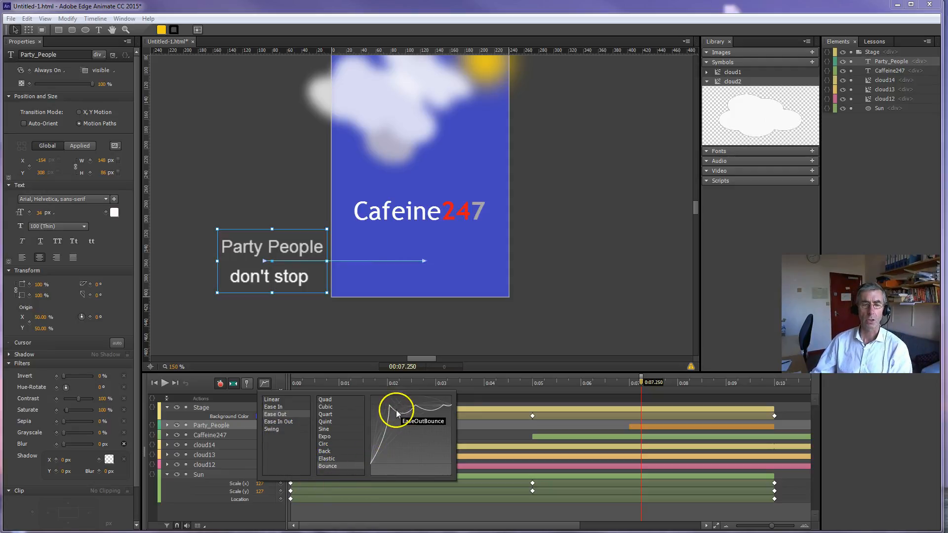
pyautogui.click(330, 459)
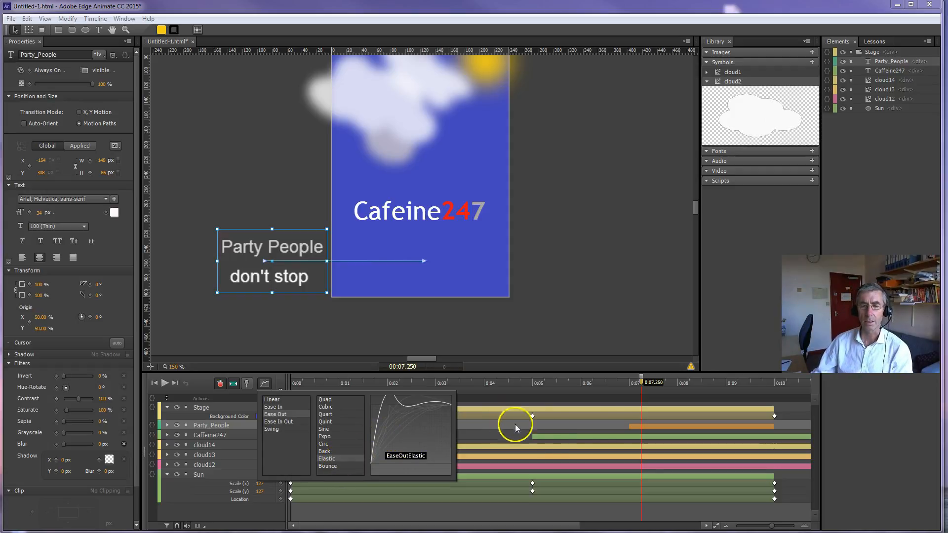
# Step: Play the animation from about 3 seconds to preview both text elements sliding in
pyautogui.moveTo(639, 384); pyautogui.dragTo(440, 389)
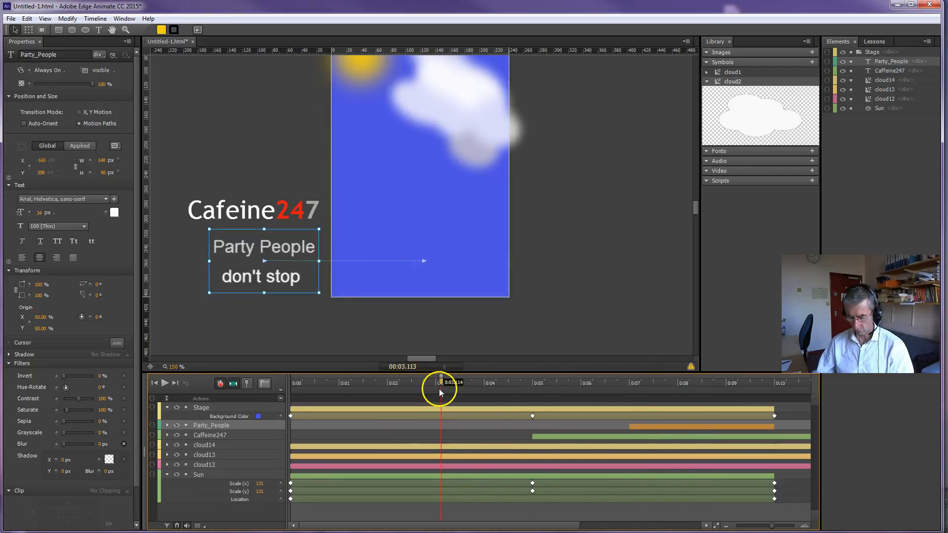
pyautogui.press('space')
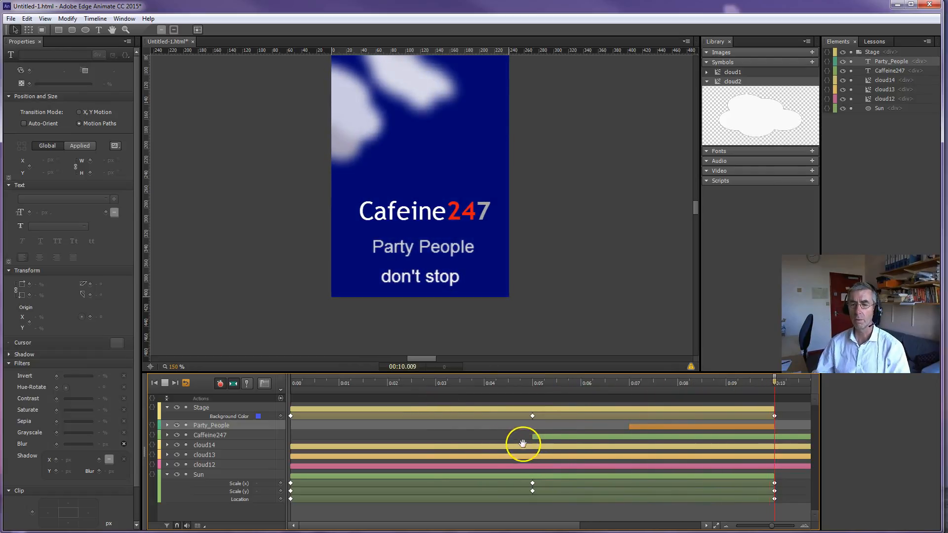
pyautogui.click(697, 425)
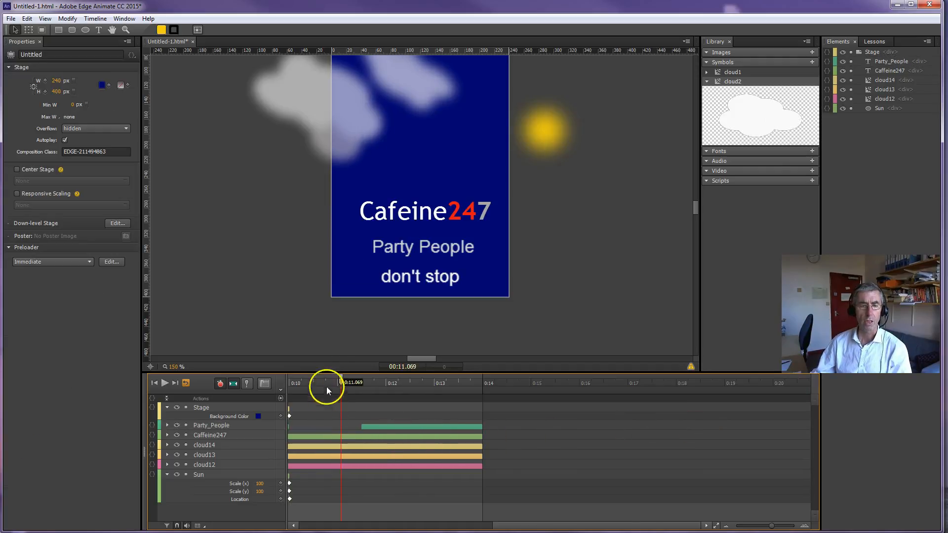
# Step: Select the Party_People transition between 7 and 10 seconds and scrub the playhead through it to 0:10
pyautogui.moveTo(342, 383); pyautogui.dragTo(321, 383)
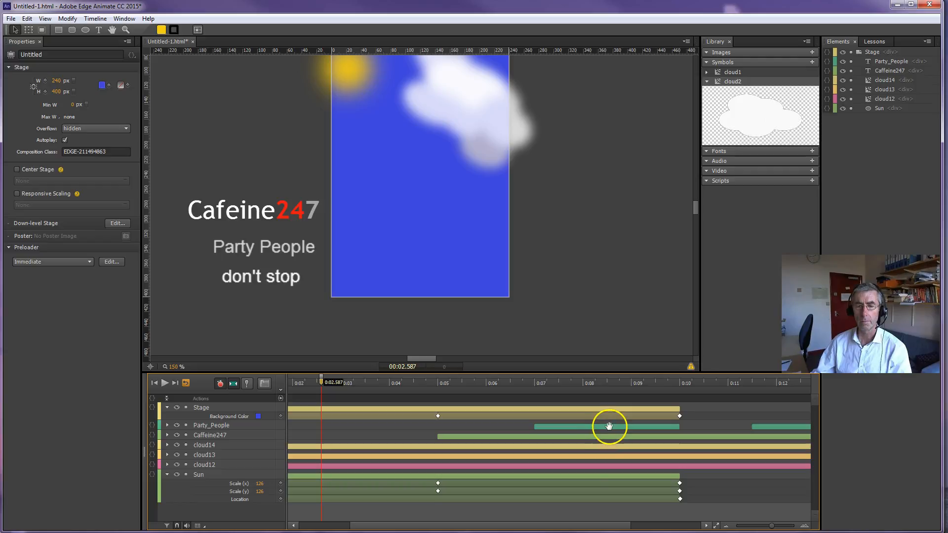
pyautogui.click(614, 426)
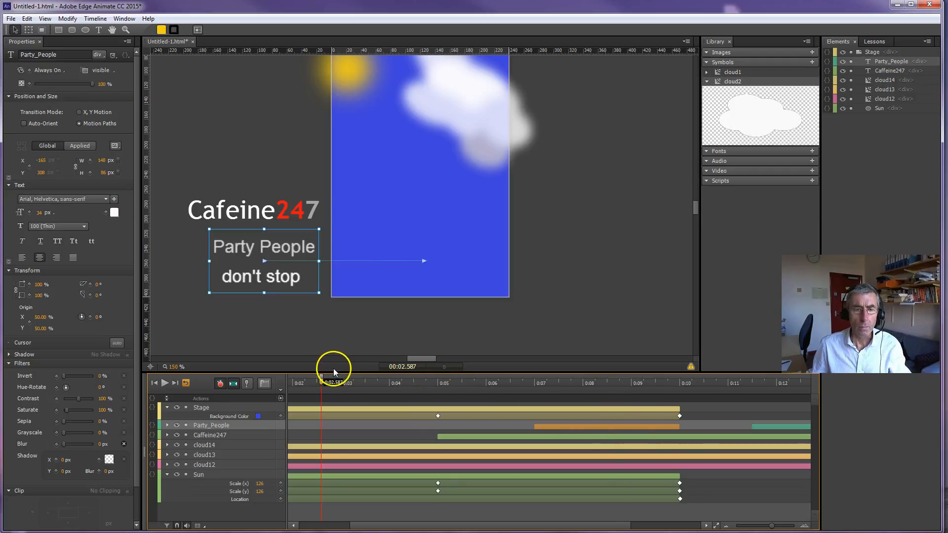
pyautogui.moveTo(321, 382); pyautogui.dragTo(680, 389)
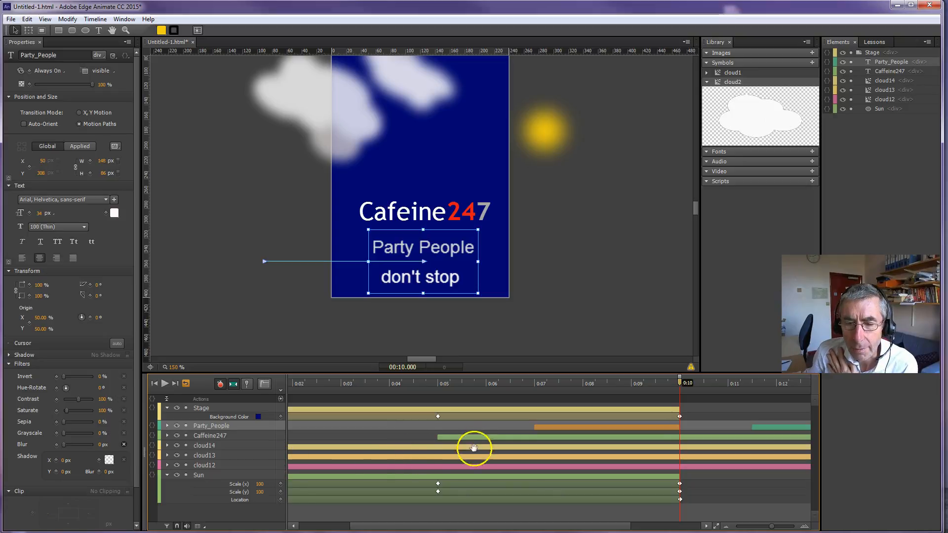
# Step: Move the starting Location keyframe of Party_People to about 8.2 seconds and play the animation from about 6.5 seconds
pyautogui.click(167, 426)
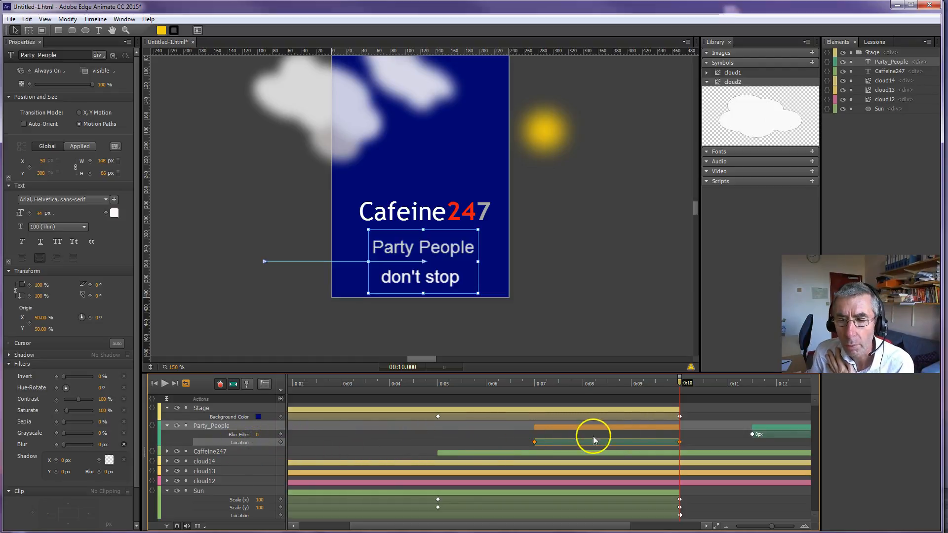
pyautogui.moveTo(679, 383)
pyautogui.mouseDown()
pyautogui.moveTo(483, 387)
pyautogui.moveTo(671, 384)
pyautogui.mouseUp()
pyautogui.moveTo(534, 444); pyautogui.dragTo(596, 440)
pyautogui.moveTo(673, 383); pyautogui.dragTo(512, 379)
pyautogui.press('space')
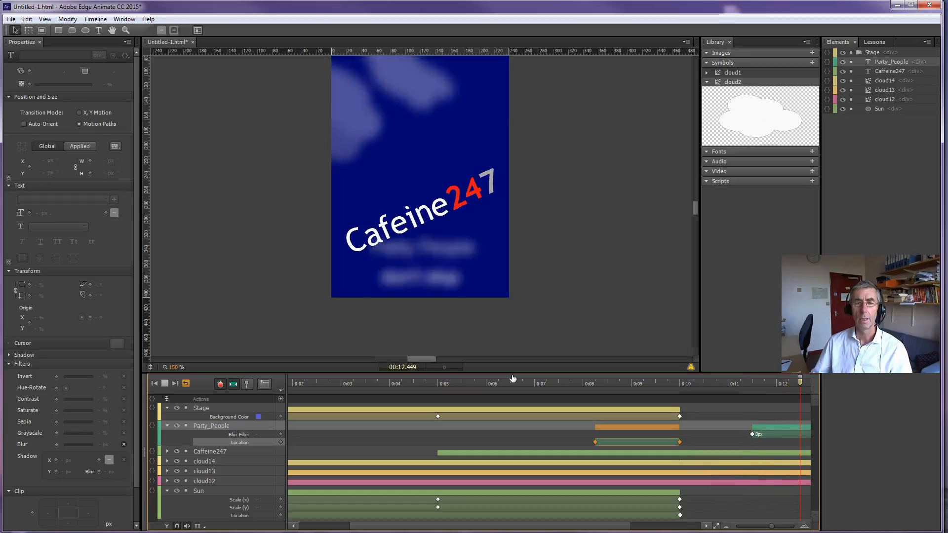
# Step: Scrub the playhead to 0:11.500 and on to 0:11.750 to examine the start of the Party_People blur transition
pyautogui.moveTo(571, 526); pyautogui.dragTo(439, 526)
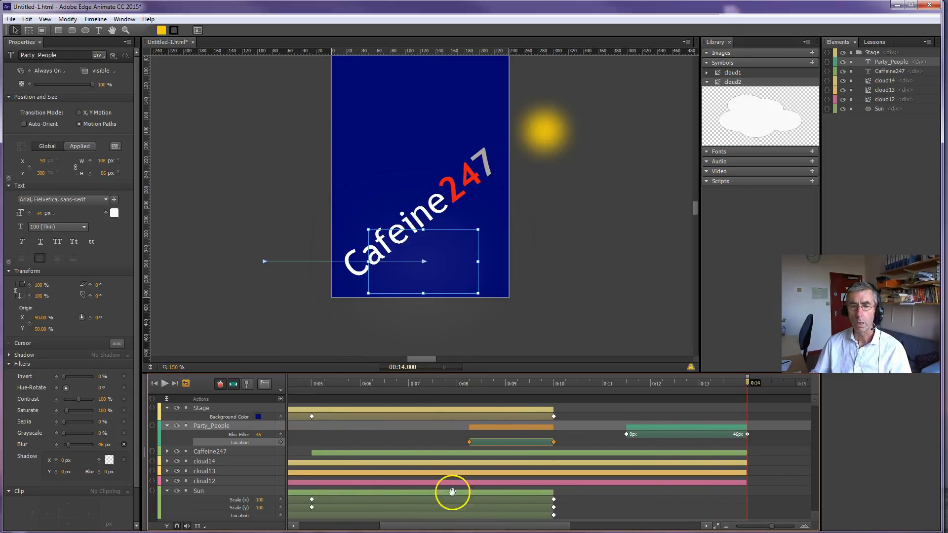
pyautogui.moveTo(482, 385); pyautogui.dragTo(627, 381)
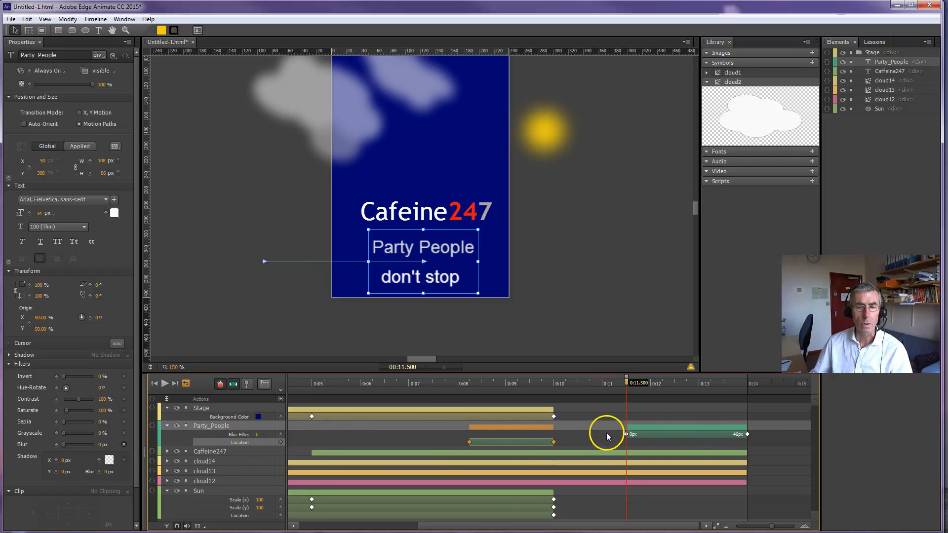
pyautogui.moveTo(626, 380)
pyautogui.mouseDown()
pyautogui.moveTo(723, 380)
pyautogui.moveTo(638, 383)
pyautogui.mouseUp()
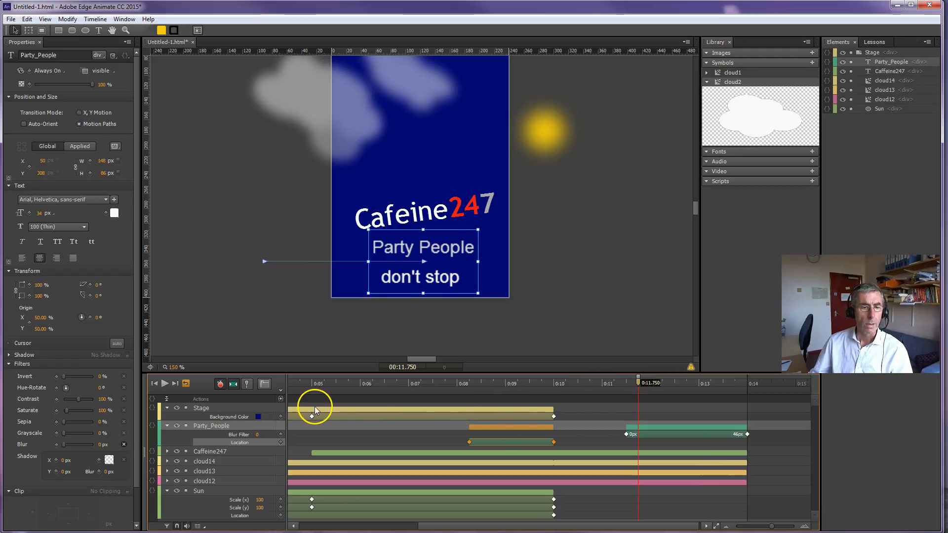
# Step: Expand the Caffeine247 properties, scrub to 0:13.900 to examine its scale and rotation transitions, and clear the selection
pyautogui.click(168, 451)
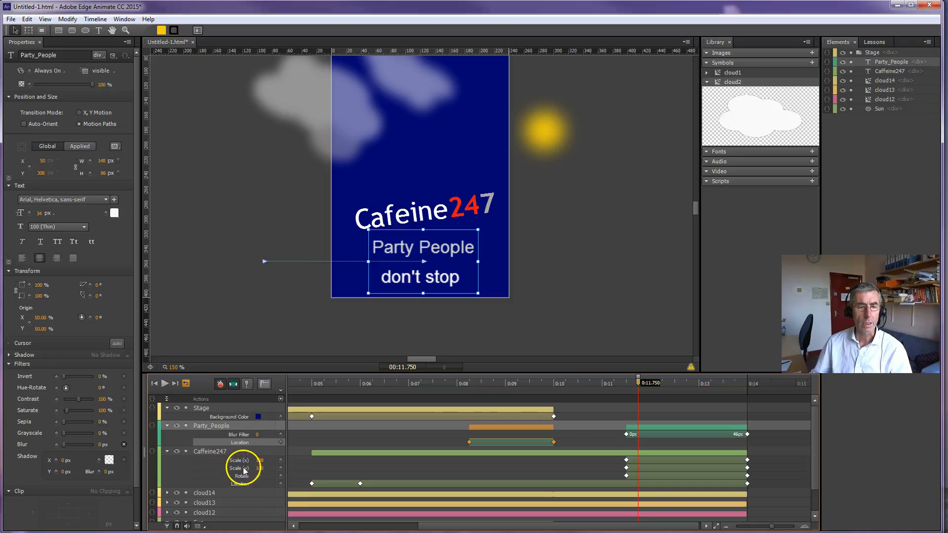
pyautogui.moveTo(638, 382); pyautogui.dragTo(742, 378)
pyautogui.click(598, 326)
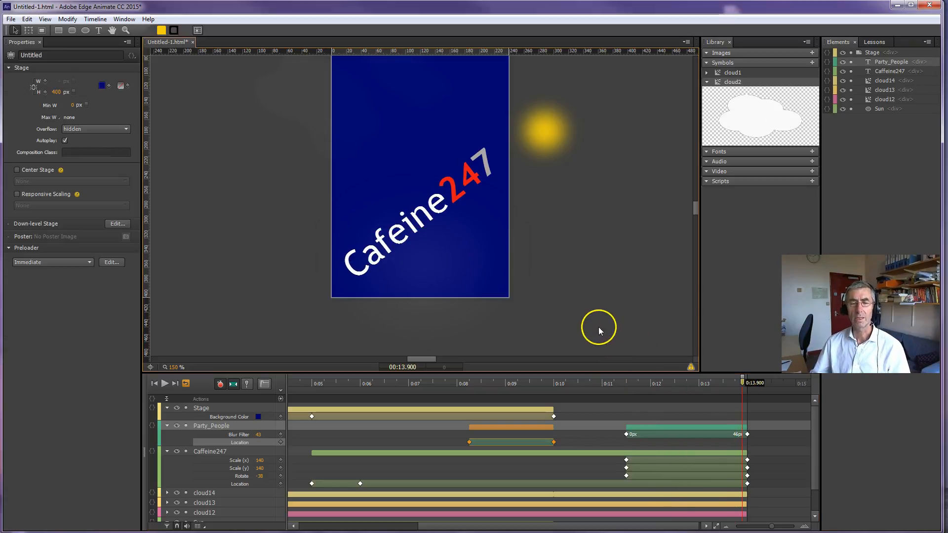
pyautogui.scroll(1, 603, 333)
pyautogui.scroll(-1, 603, 334)
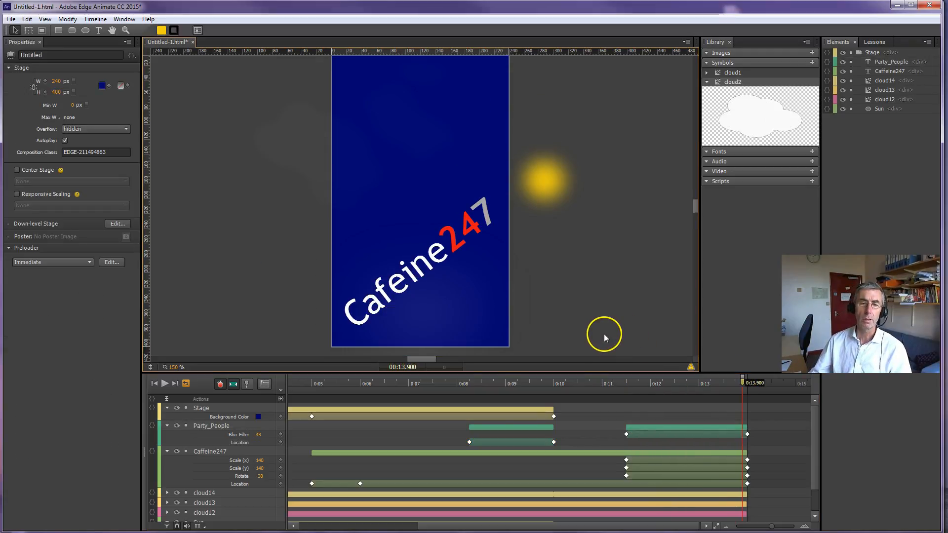